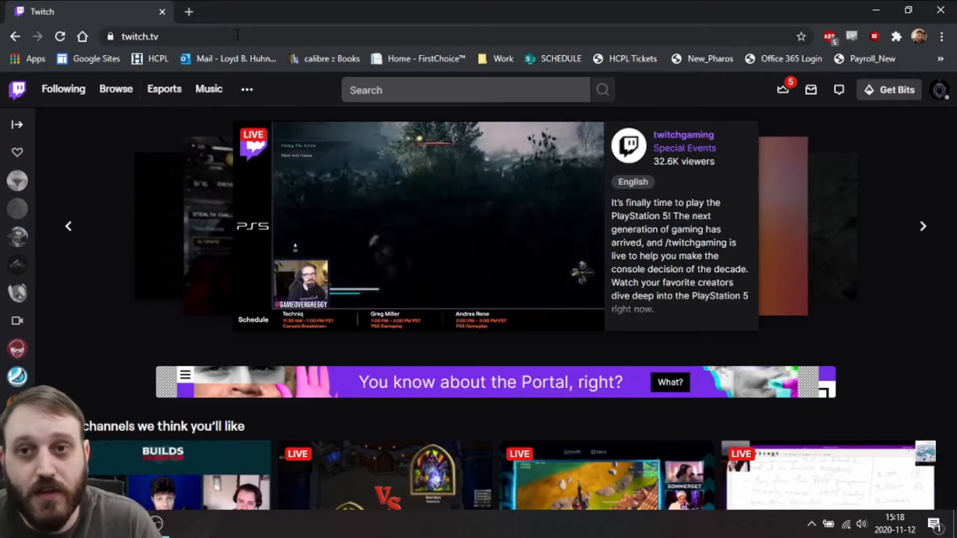
Return to the Twitch home page in the browser and open the account menu.
click(937, 8)
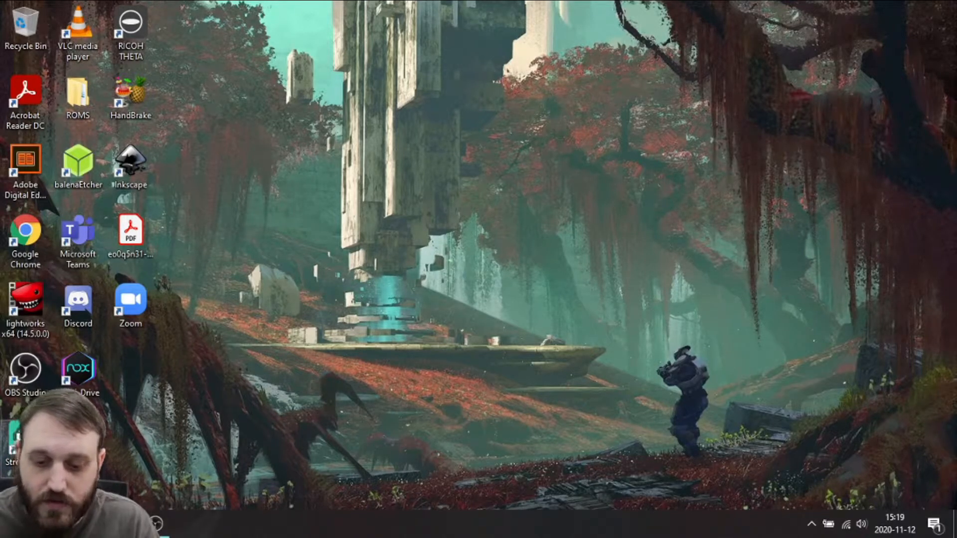
key(alt+Tab)
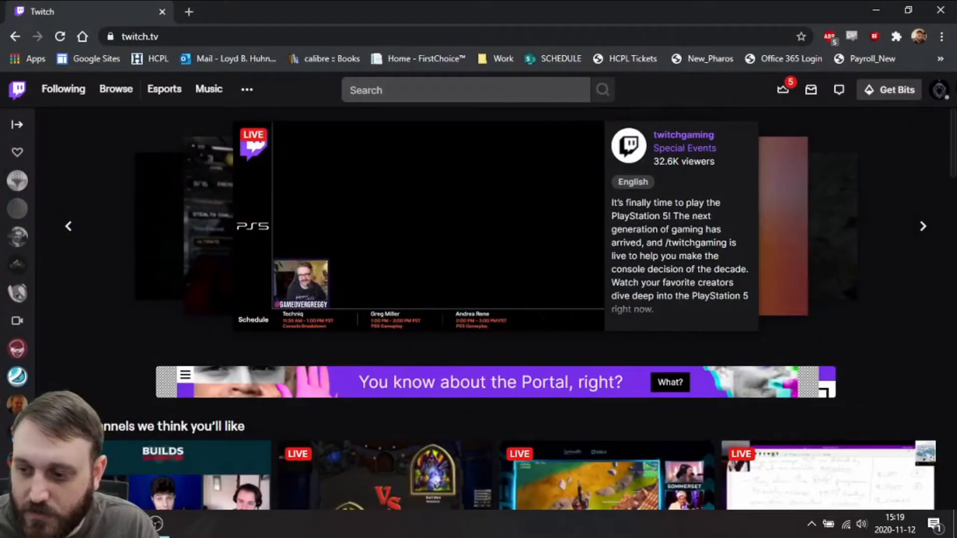
click(940, 91)
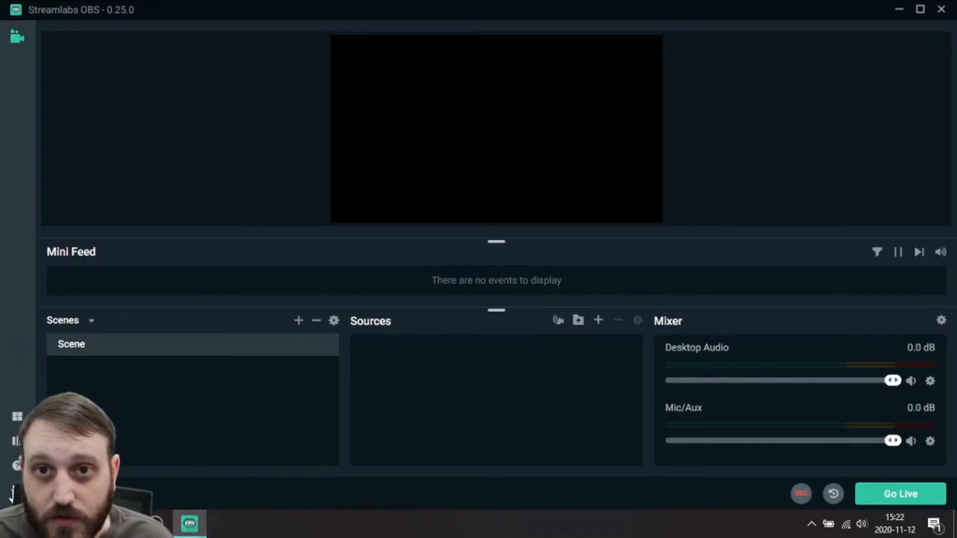
Open the stream settings in Streamlabs OBS and choose Streaming Services as the stream type.
click(14, 488)
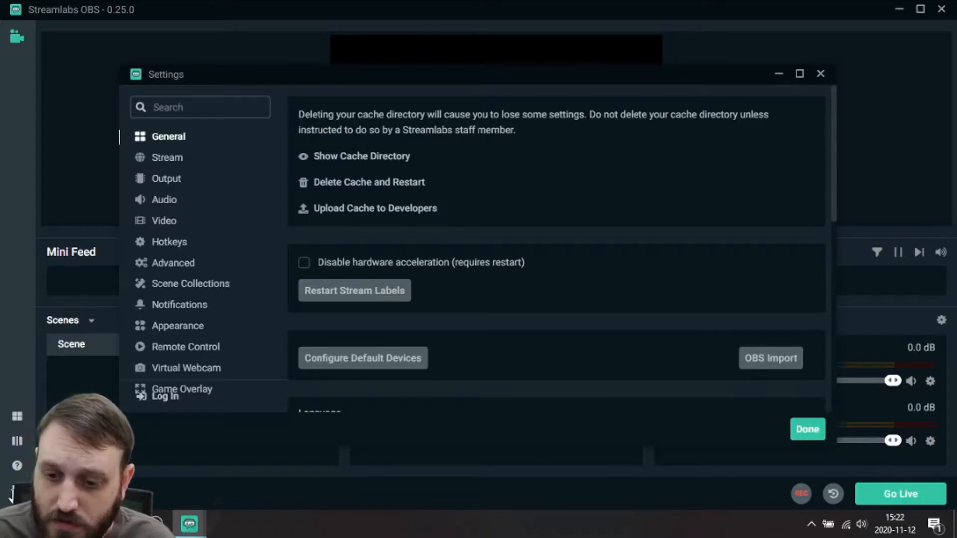
click(168, 158)
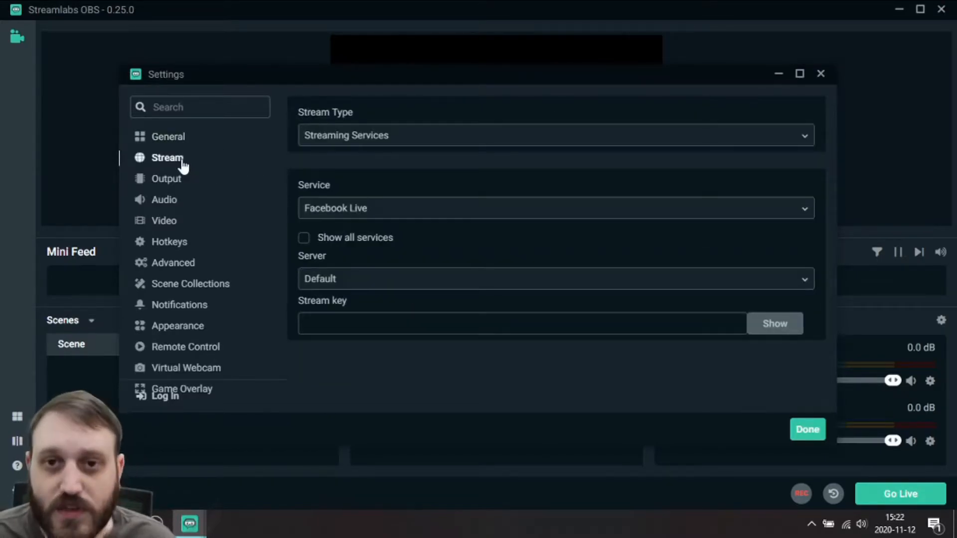
click(439, 135)
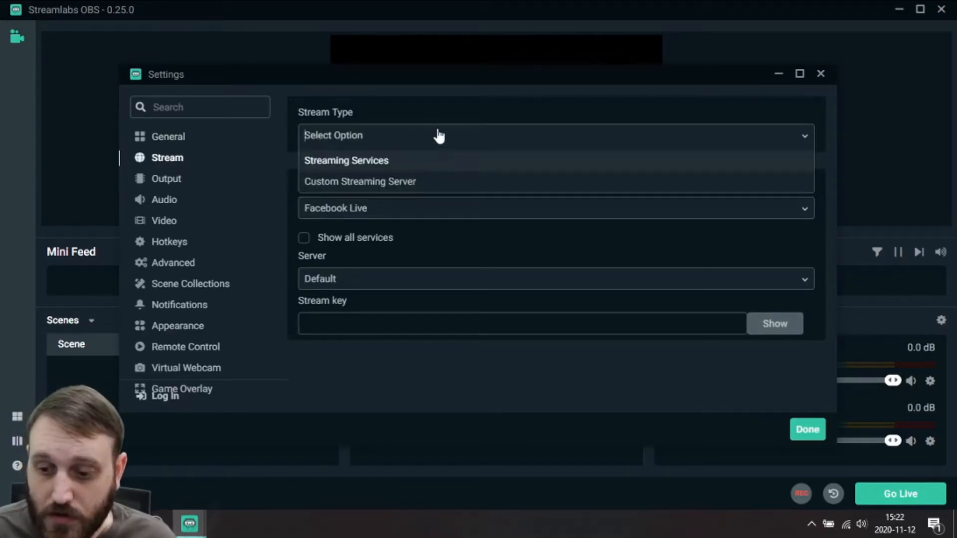
click(425, 164)
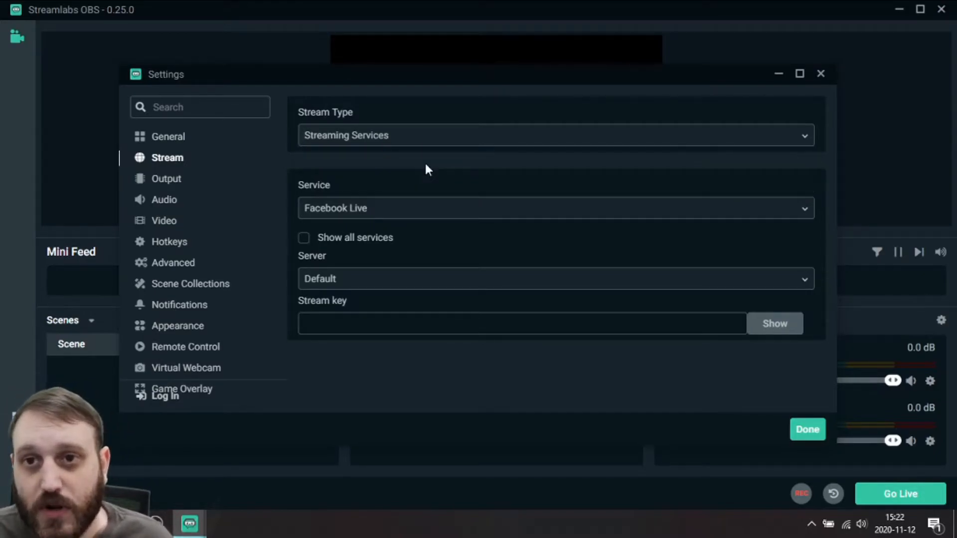
Set the streaming service to Twitch and the server to US Central: Houston, TX.
click(413, 207)
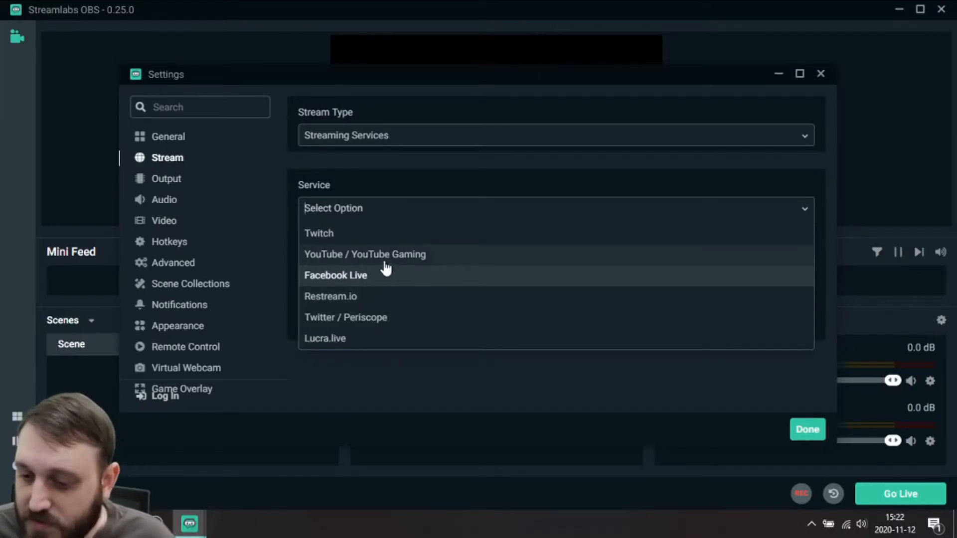
click(329, 235)
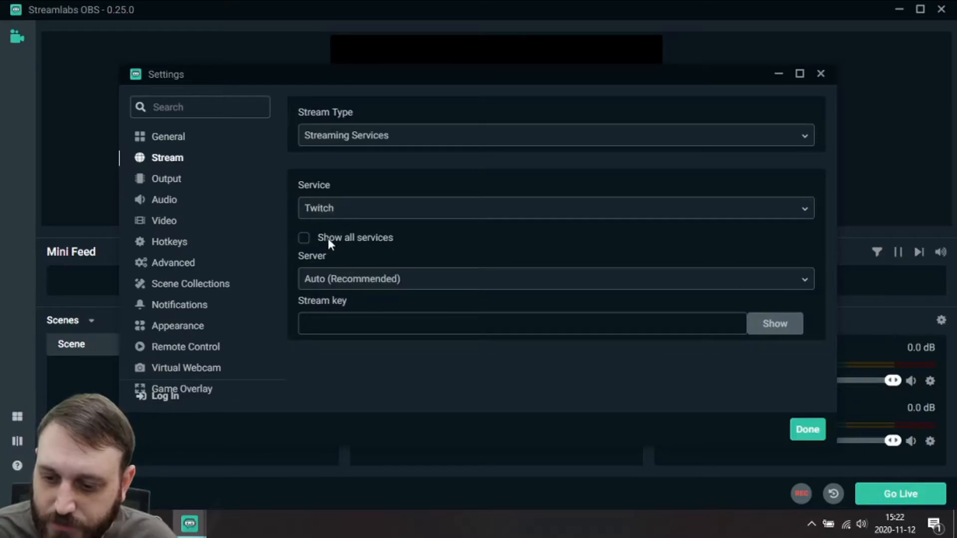
click(416, 288)
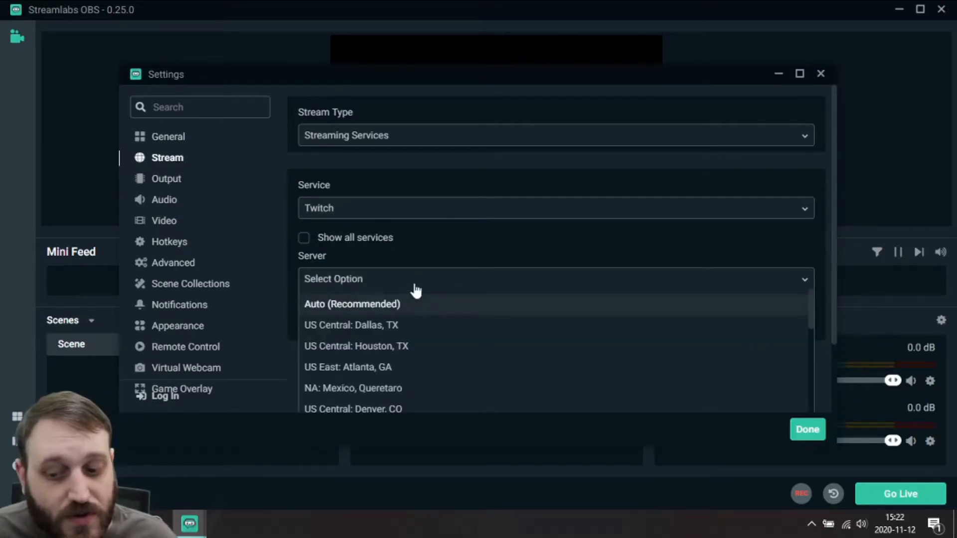
click(419, 349)
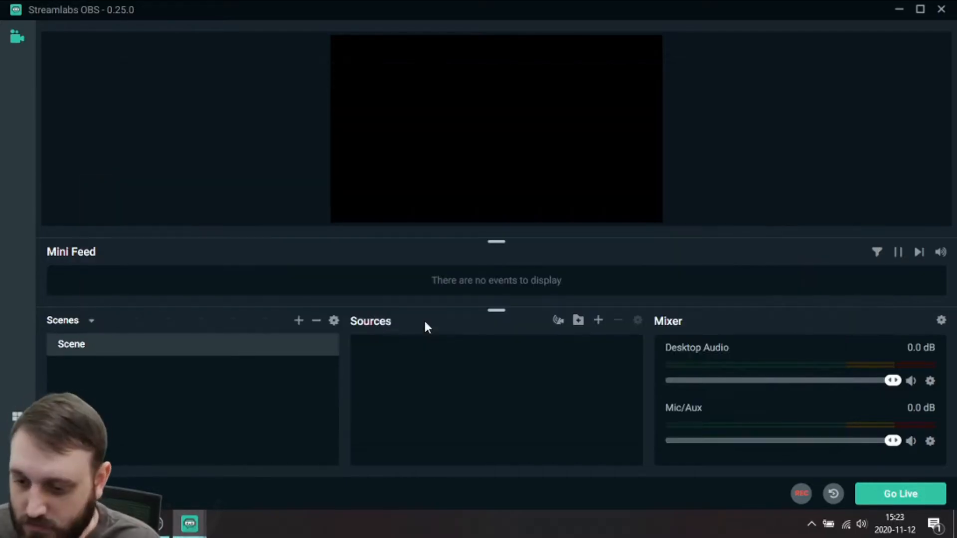
Switch to the Twitch Creator Dashboard in the browser and copy the channel's primary stream key.
key(alt+Tab)
key(alt+Tab)
key(alt+Tab)
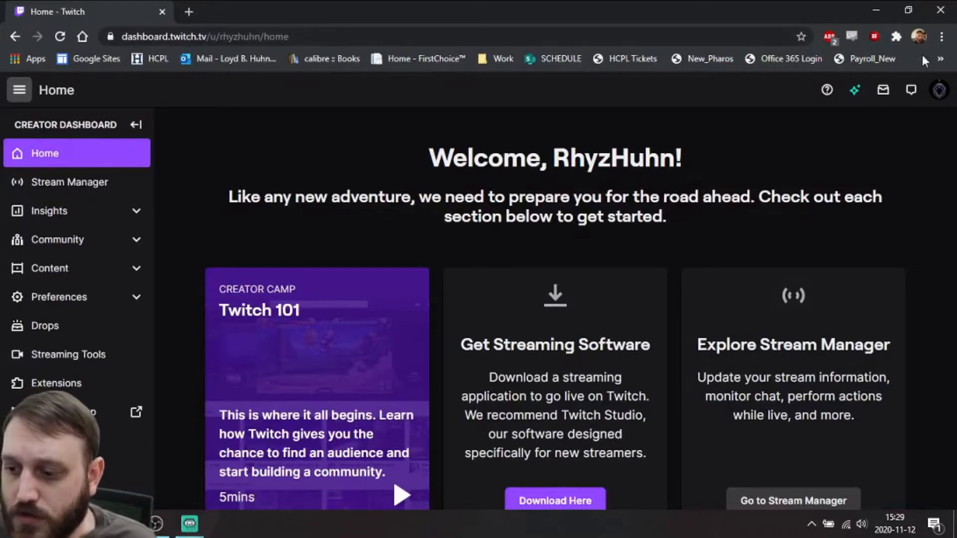
click(940, 92)
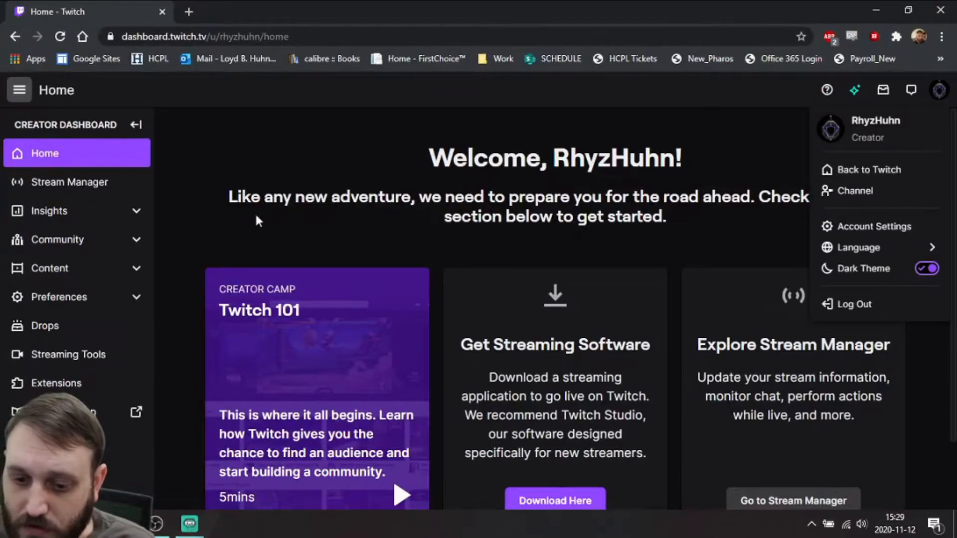
click(225, 129)
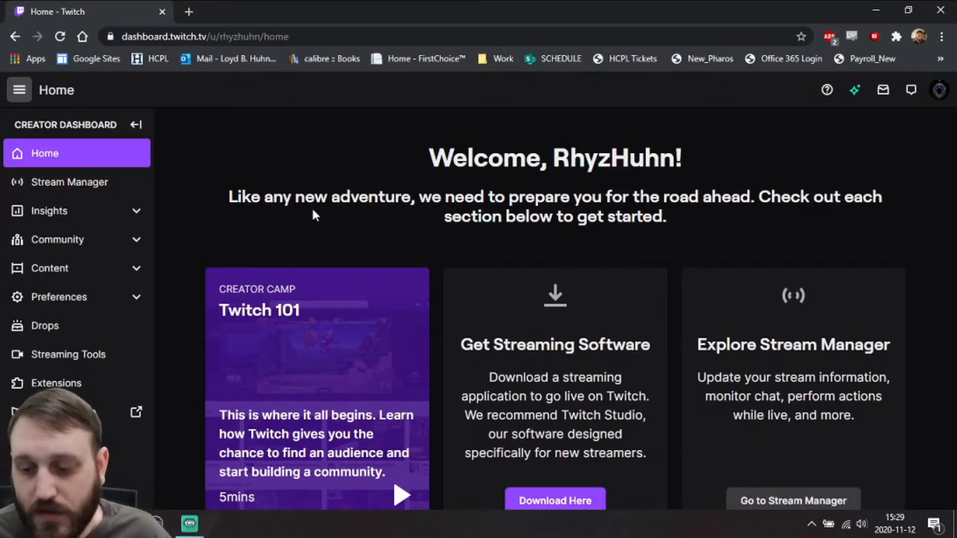
scroll(314, 214, down, 2)
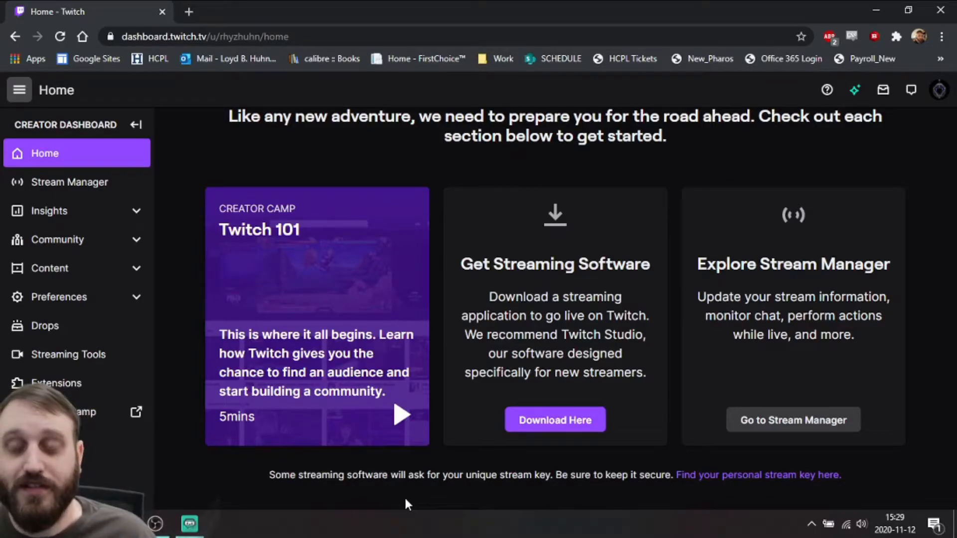
click(788, 476)
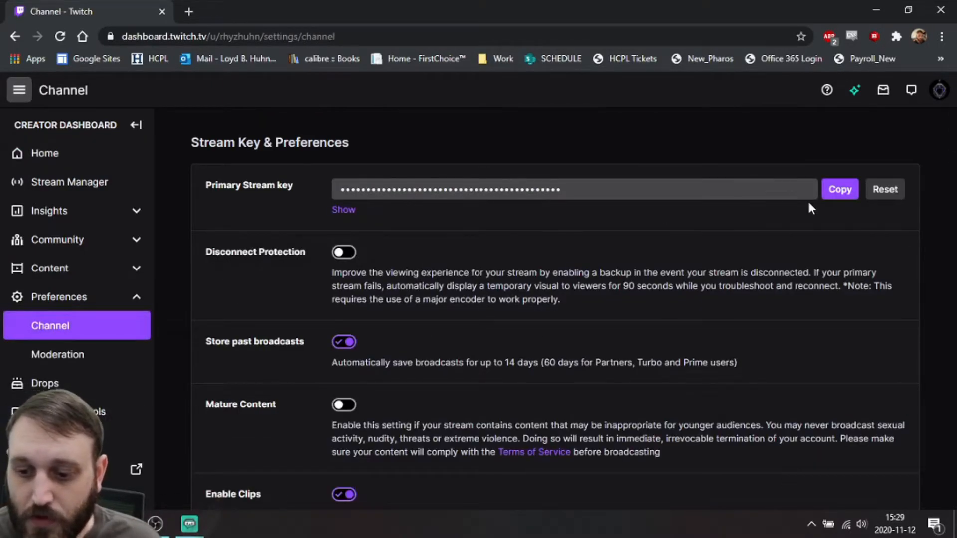
click(831, 198)
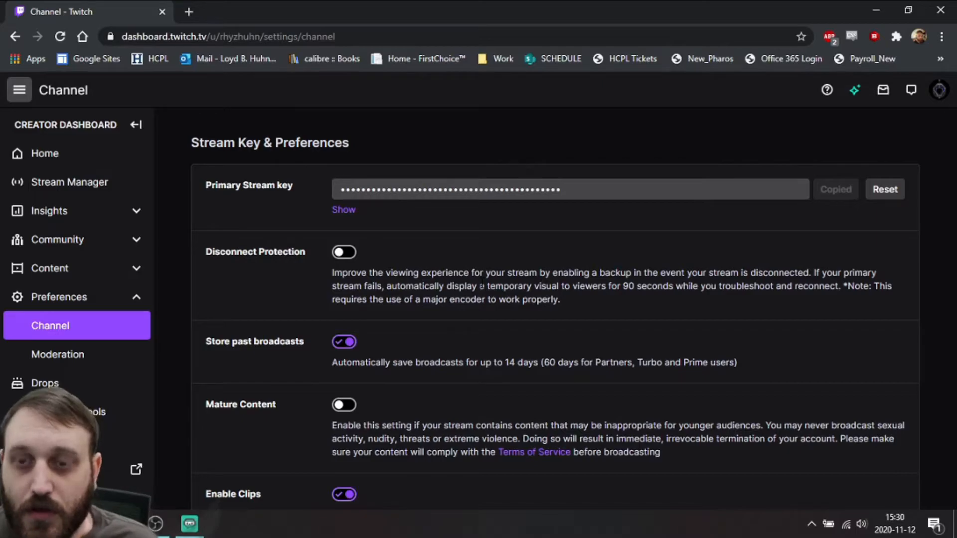
Switch back to Streamlabs OBS, revisit the stream settings, and log in with the Twitch account.
mouse_move(155, 523)
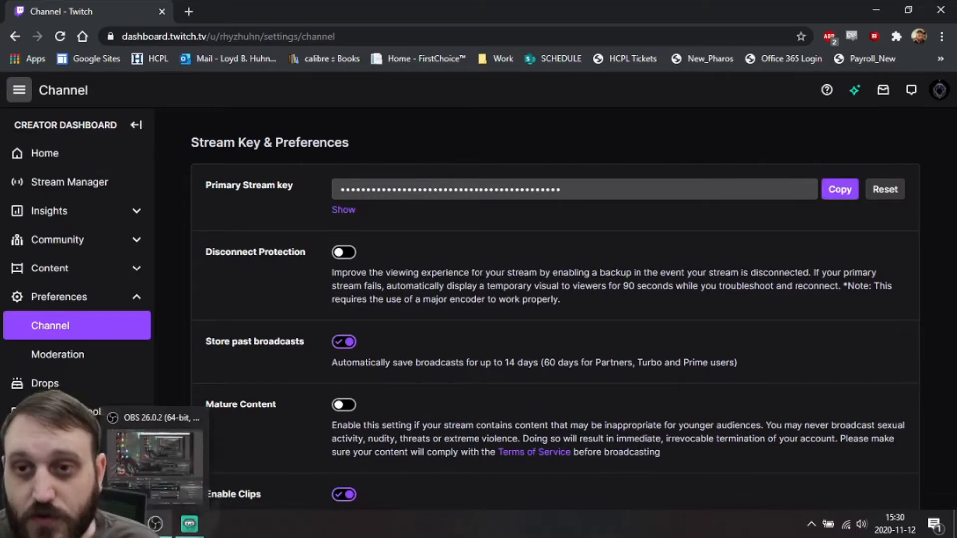
click(150, 468)
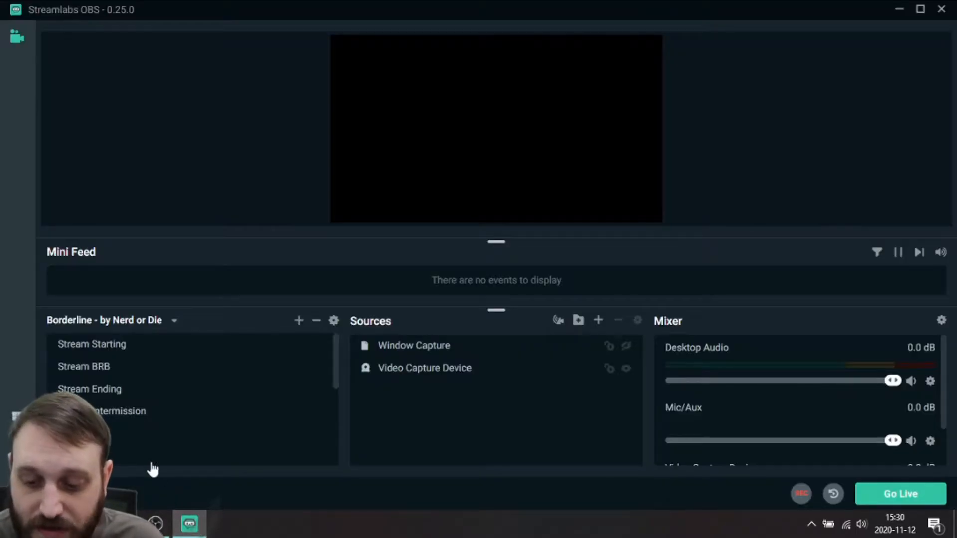
click(17, 468)
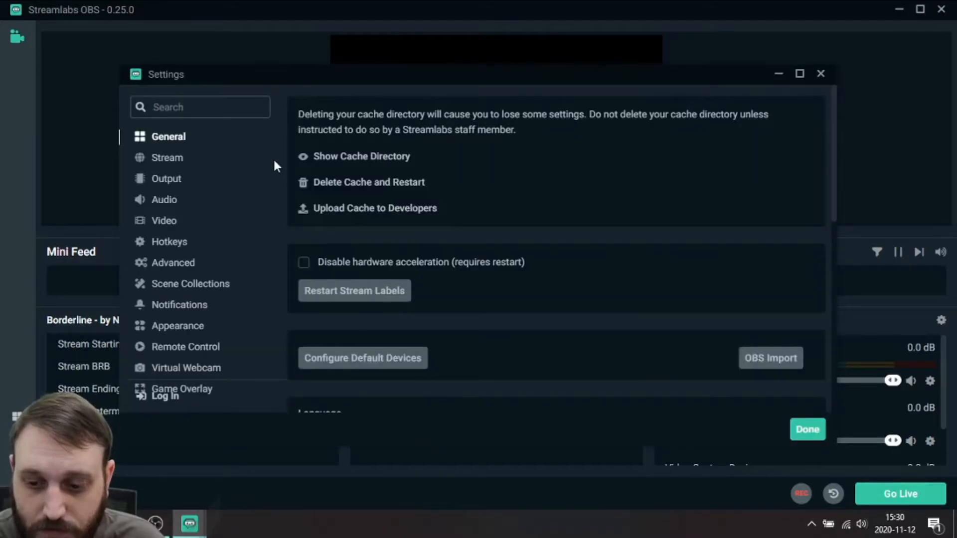
click(181, 158)
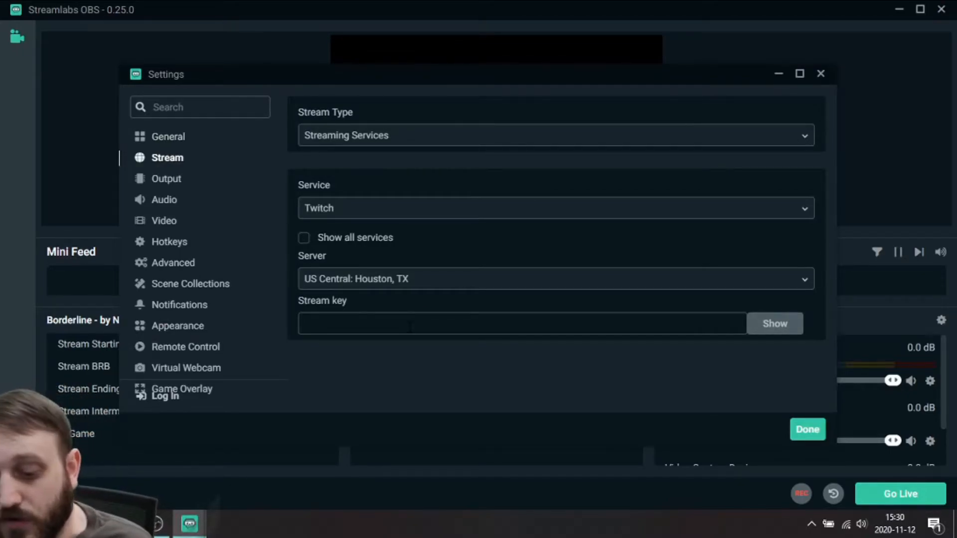
click(165, 398)
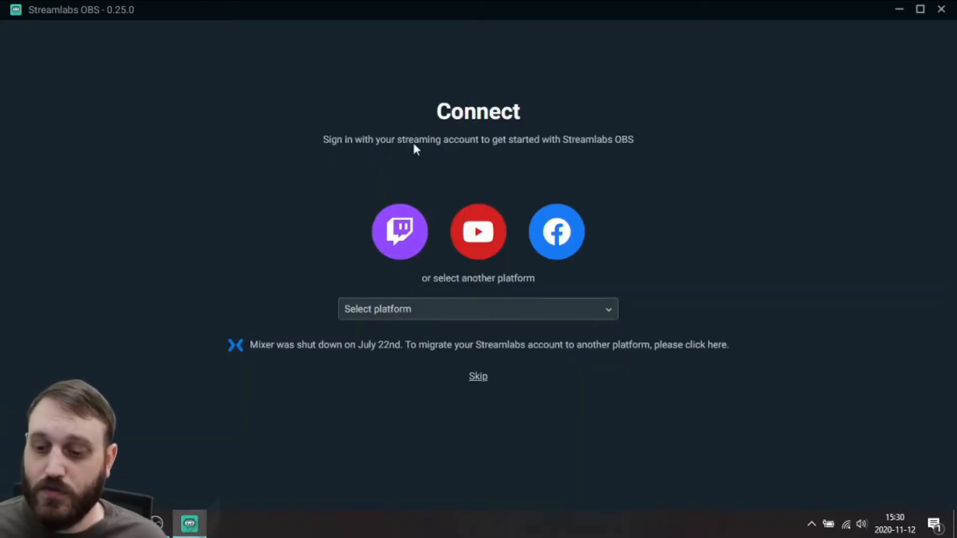
click(400, 227)
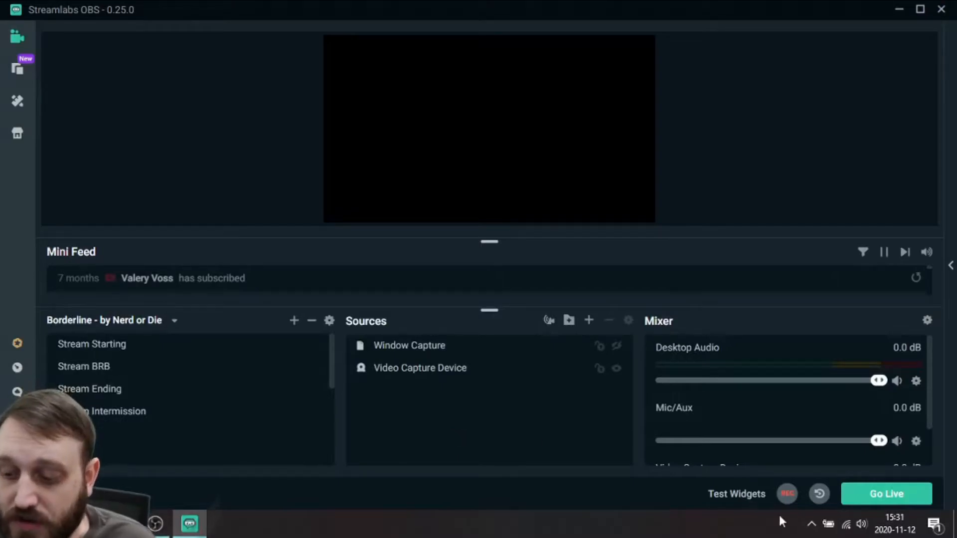
Check the Go Live details for the Twitch stream without starting it, and preview the Stream Starting scene.
click(863, 498)
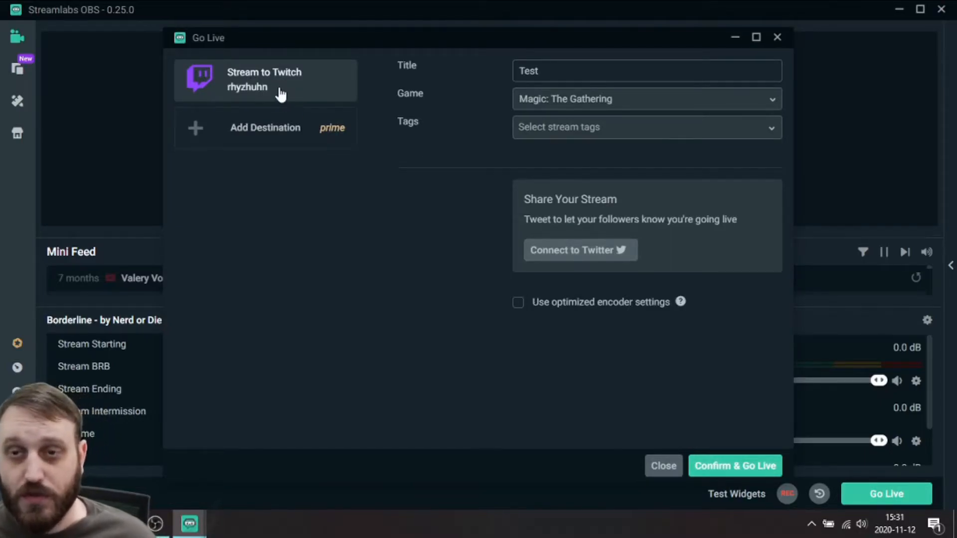
click(777, 38)
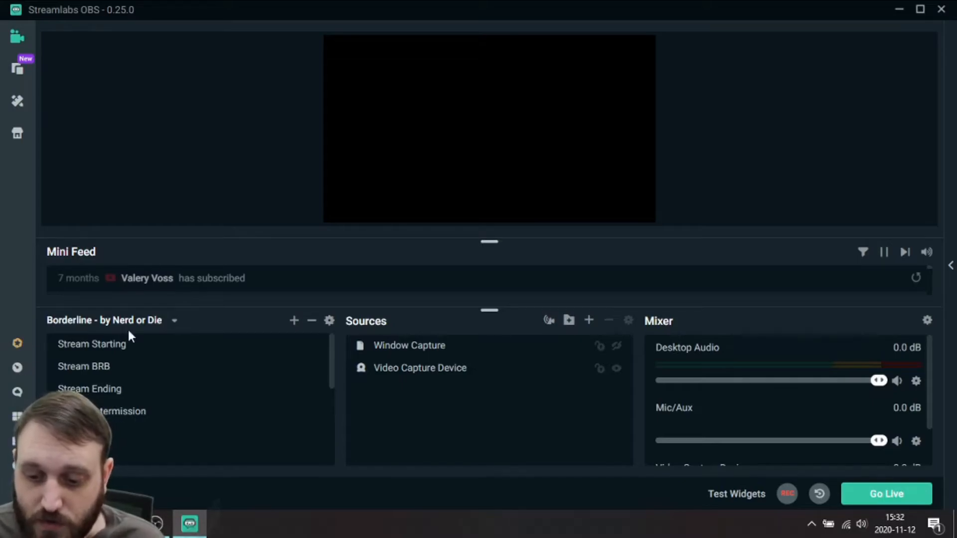
click(113, 345)
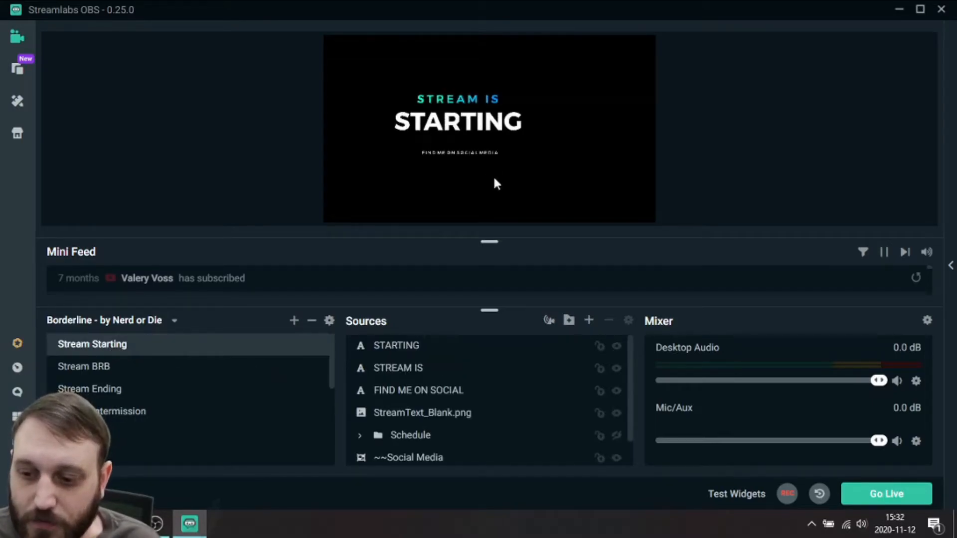
Open the stream overlay library and browse the recently added scene themes.
click(17, 103)
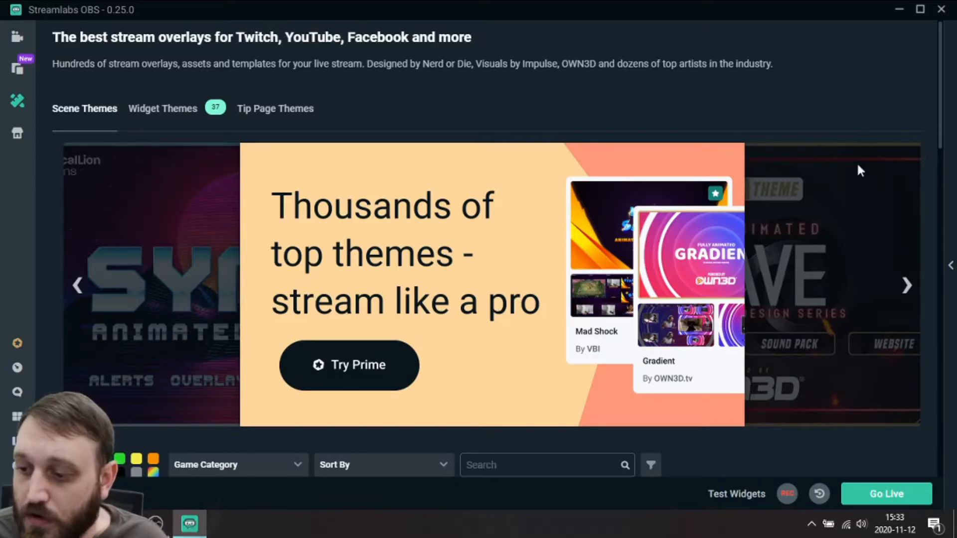
scroll(858, 166, down, 5)
scroll(780, 187, down, 2)
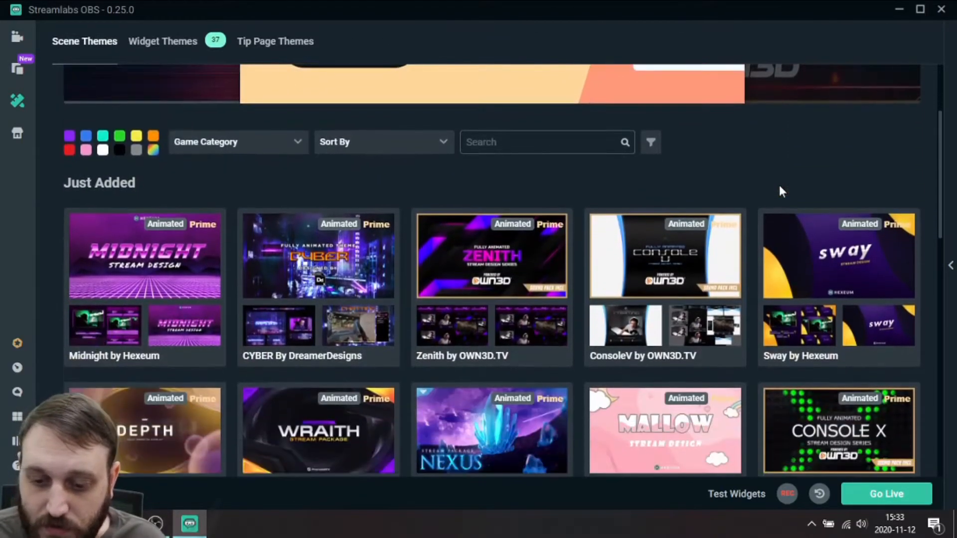
scroll(780, 191, down, 1)
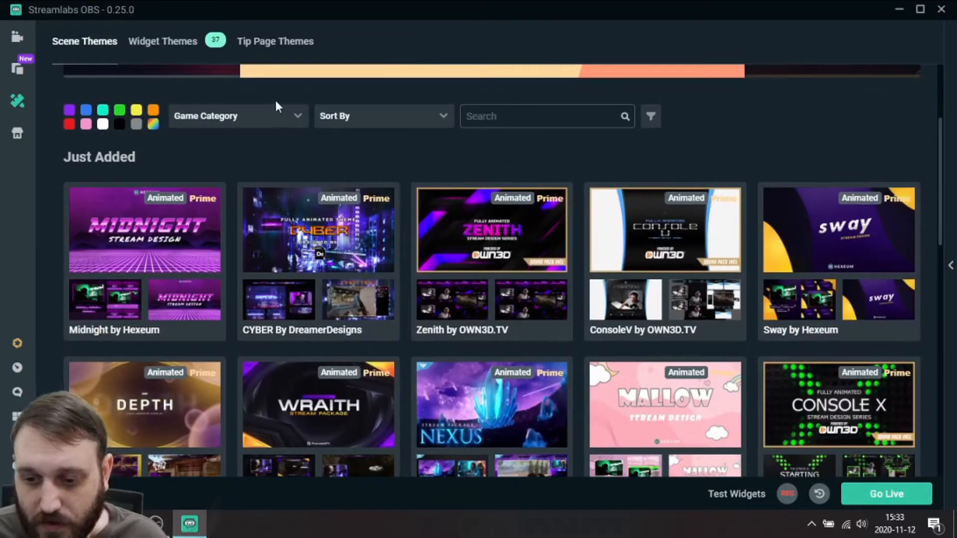
Examine the game category, sort order, theme type and included scene filters available for the scene themes.
click(277, 116)
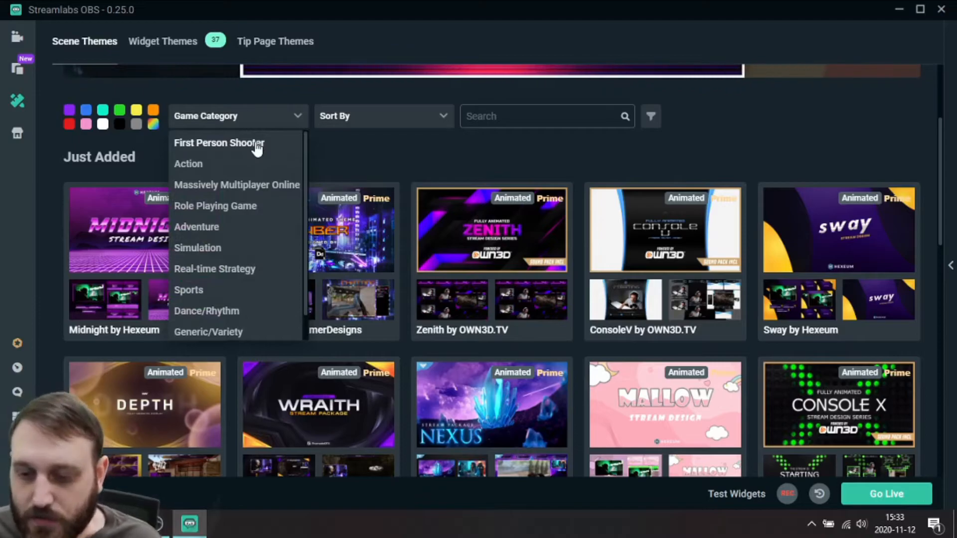
click(357, 129)
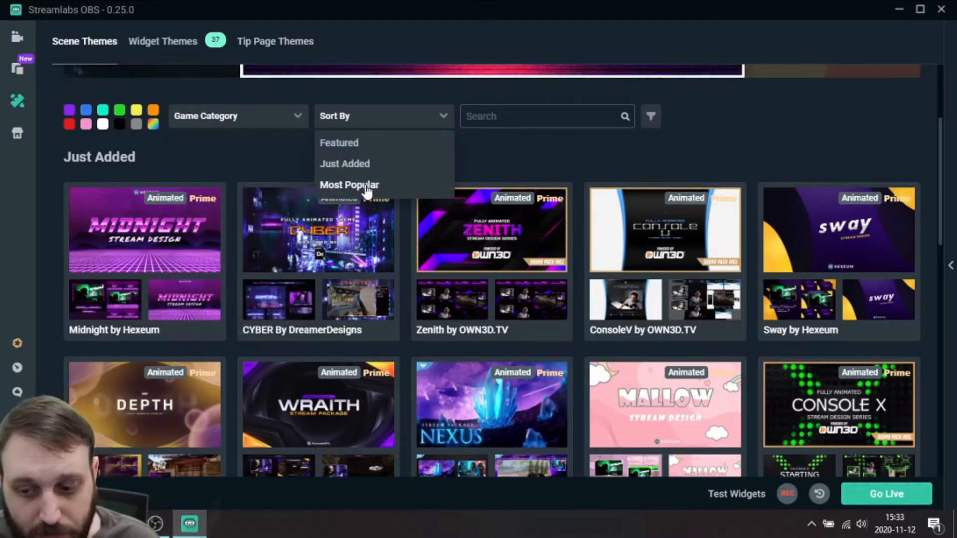
click(253, 161)
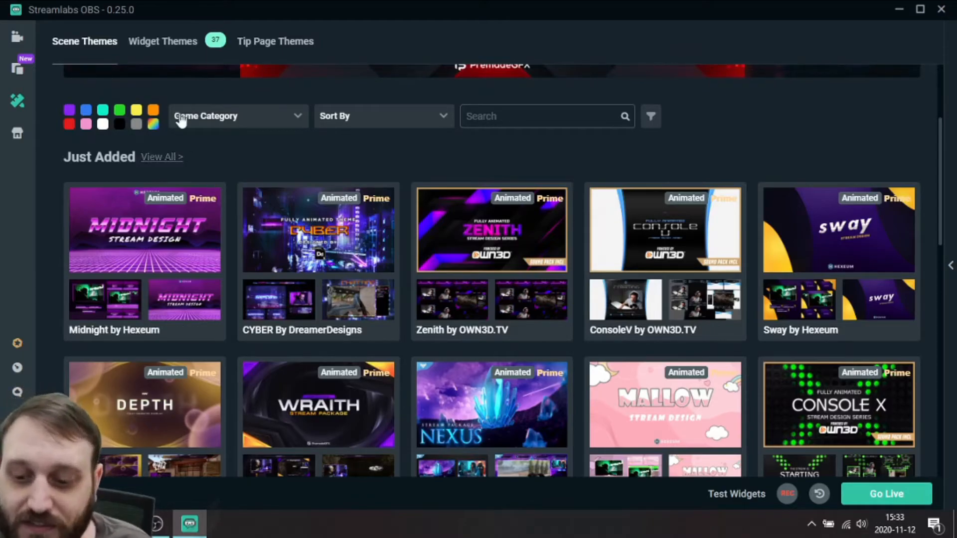
click(232, 124)
click(332, 122)
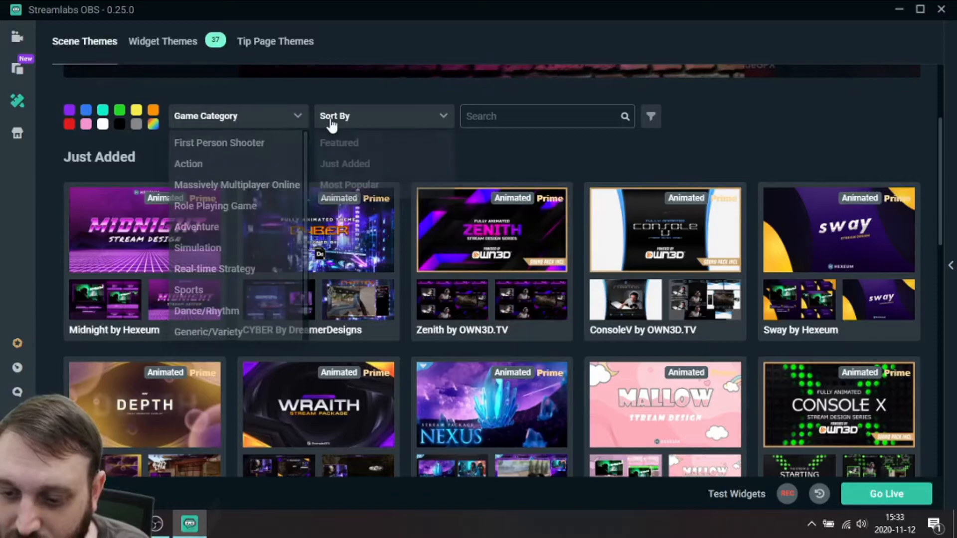
click(486, 159)
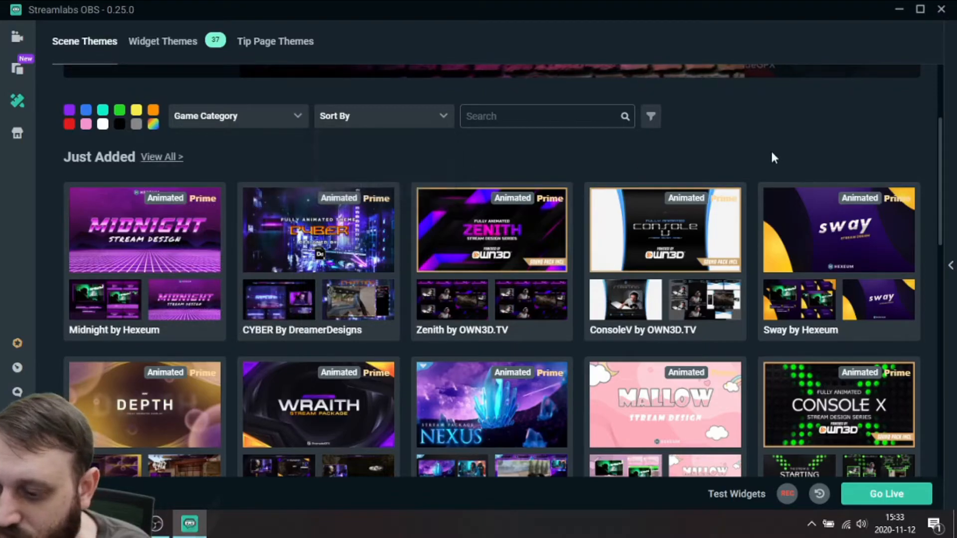
click(652, 117)
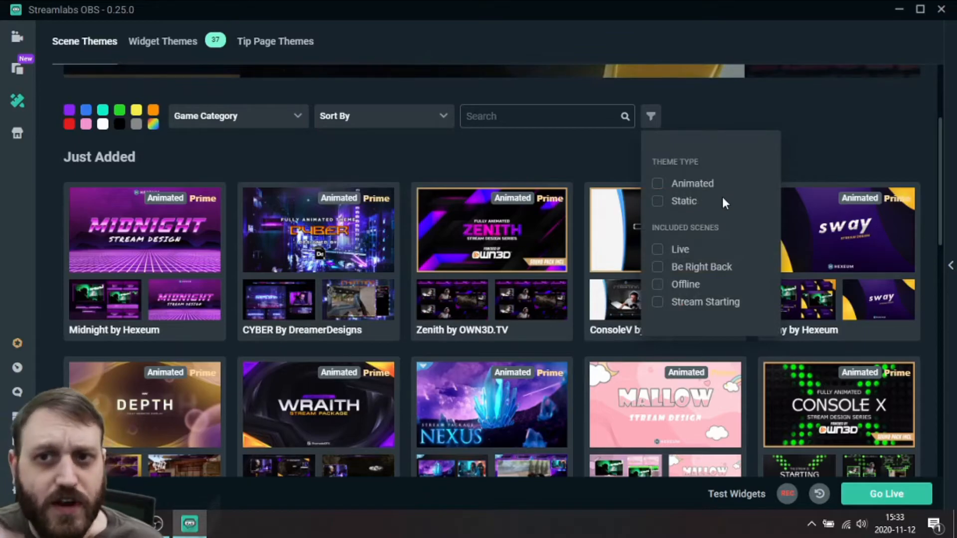
Filter the scene themes to static designs in blue and look through the themes on page 4.
click(658, 201)
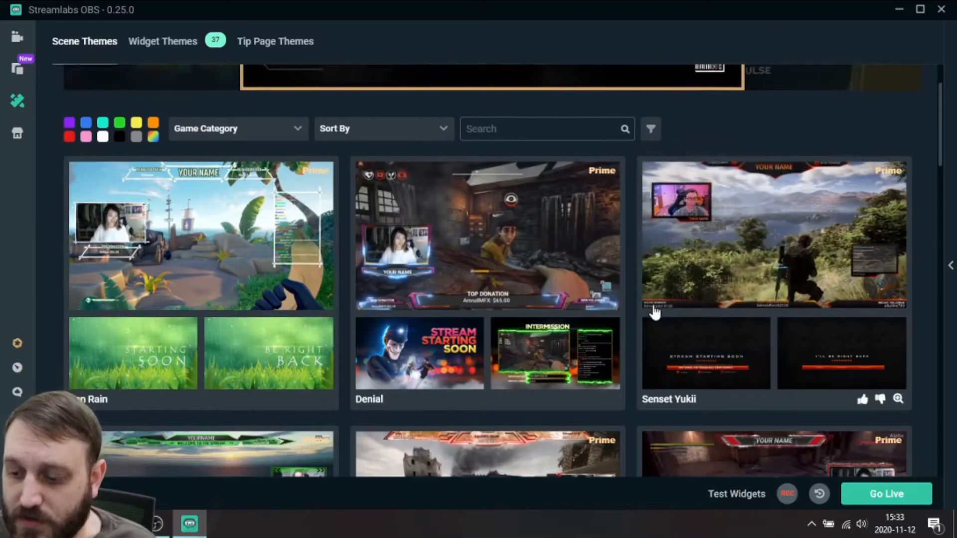
scroll(652, 310, down, 15)
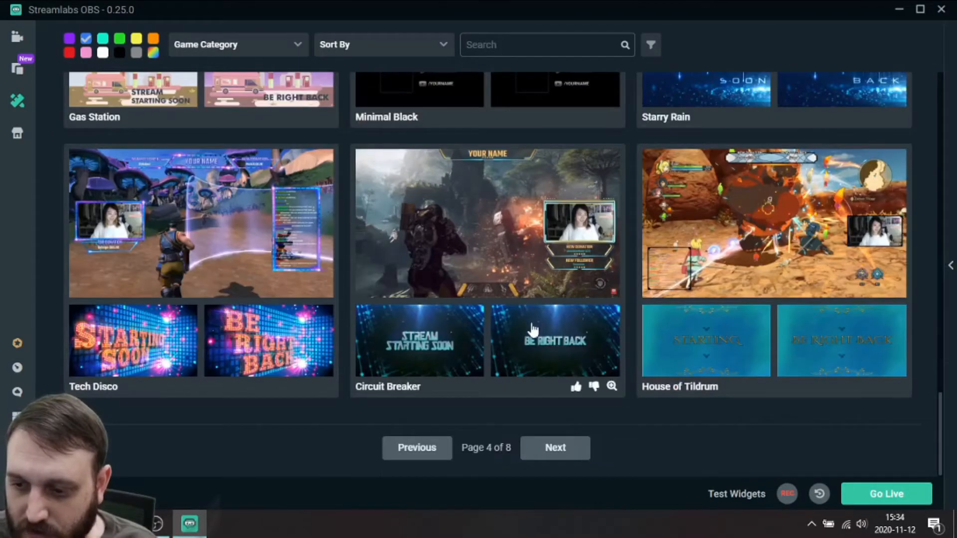
scroll(526, 364, up, 2)
scroll(526, 363, up, 5)
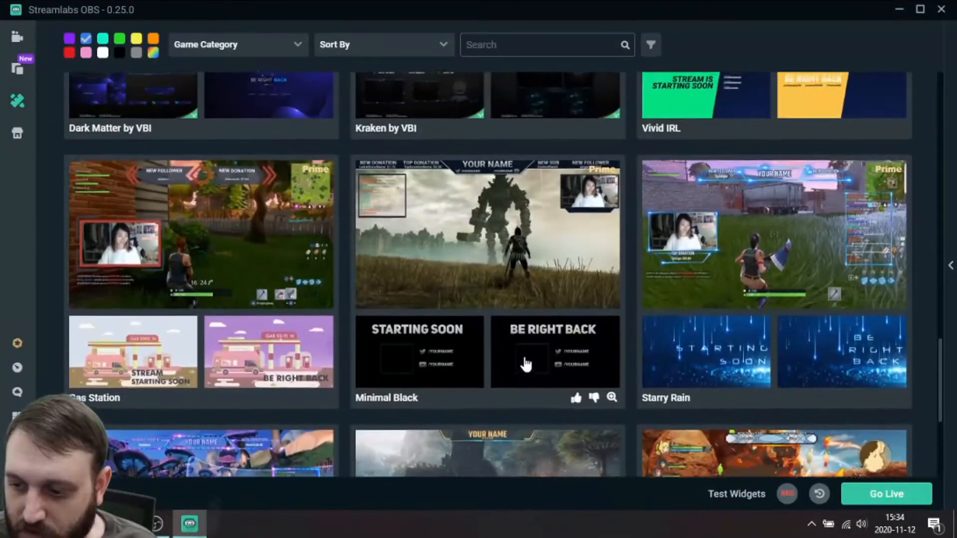
scroll(771, 343, down, 5)
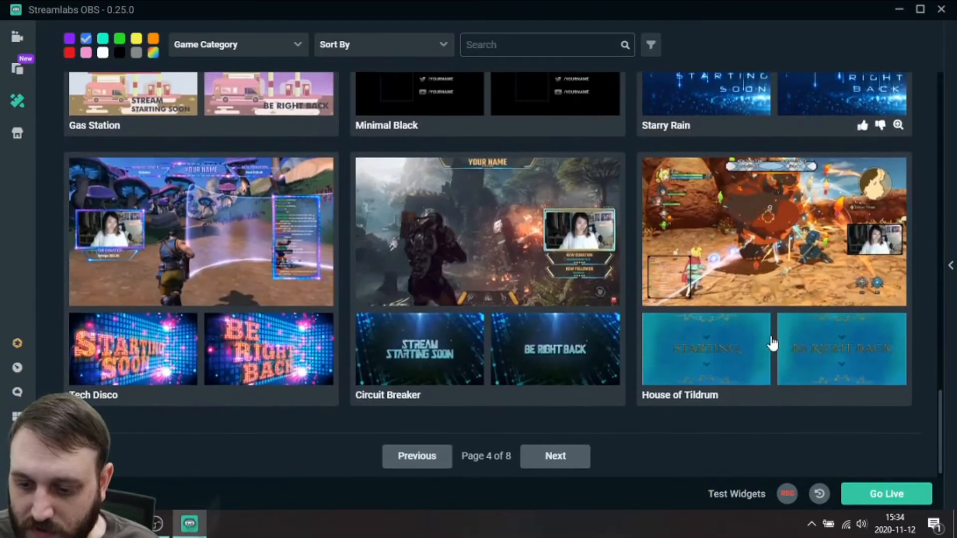
scroll(772, 343, up, 3)
scroll(772, 343, down, 1)
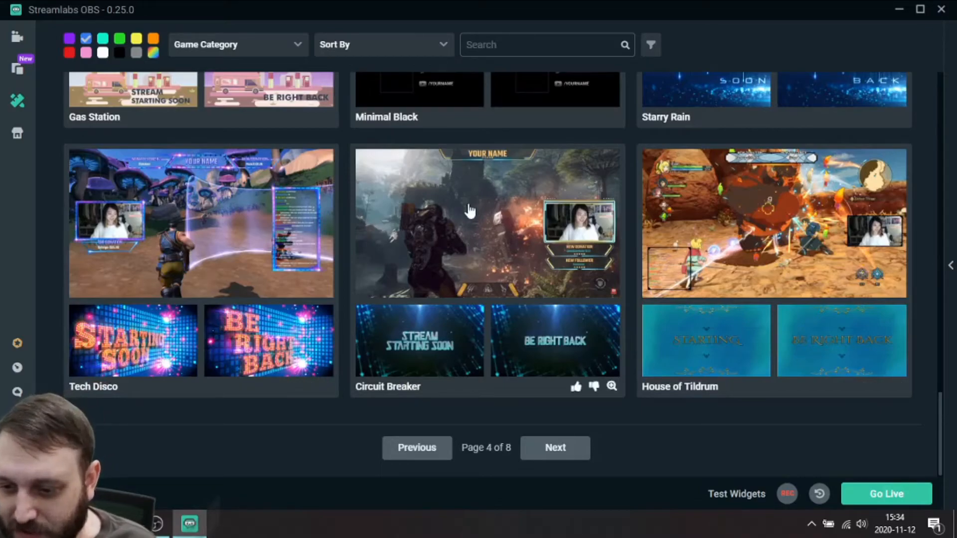
Browse the fifth page of blue scene themes and continue to the following page.
click(551, 449)
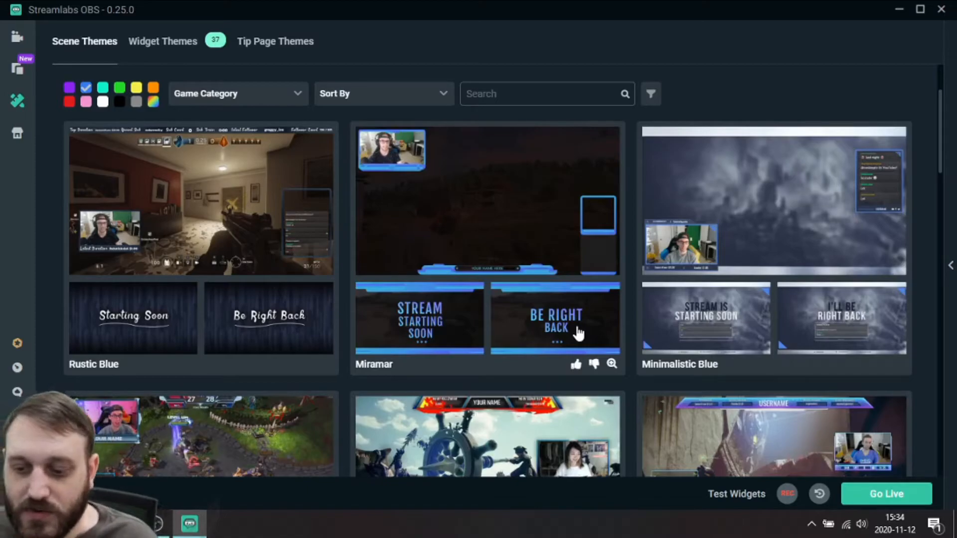
scroll(578, 333, down, 10)
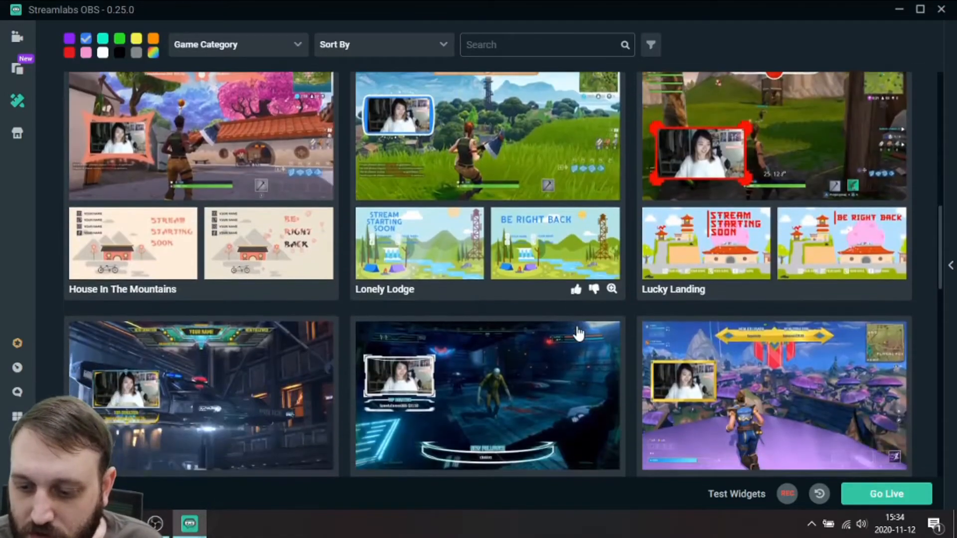
scroll(578, 333, down, 10)
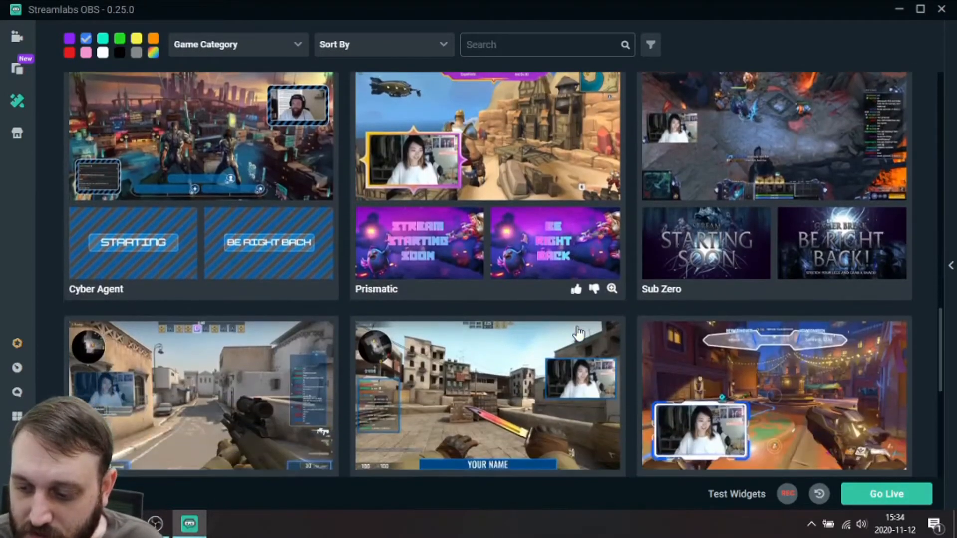
scroll(579, 333, down, 3)
scroll(578, 333, down, 4)
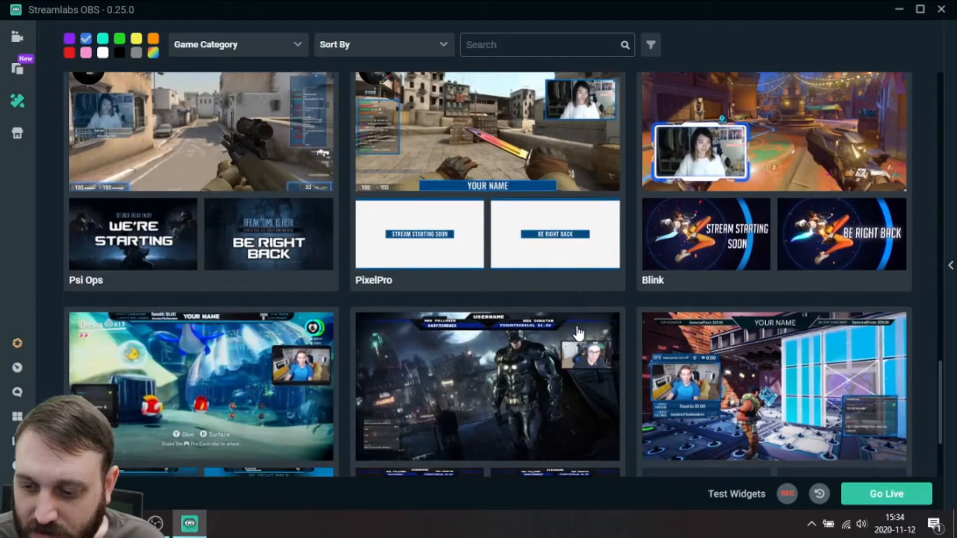
scroll(579, 333, down, 3)
click(555, 446)
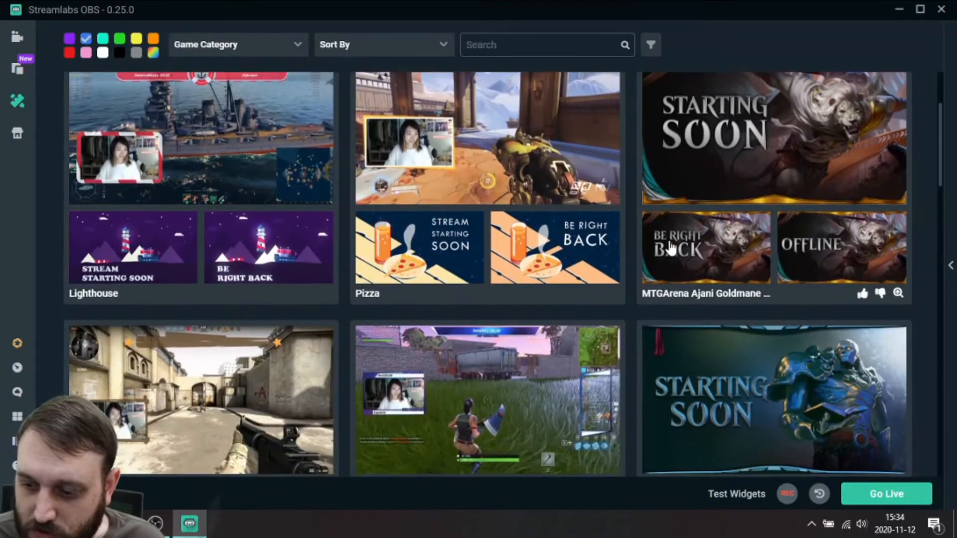
Find the MTGArena Karn by Jusmi scene theme and install its overlay.
scroll(670, 247, down, 4)
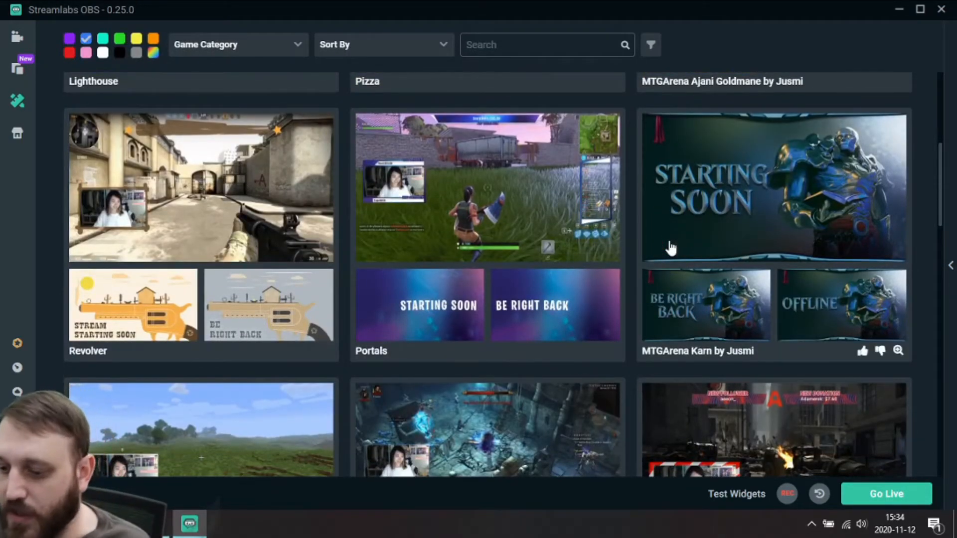
click(670, 248)
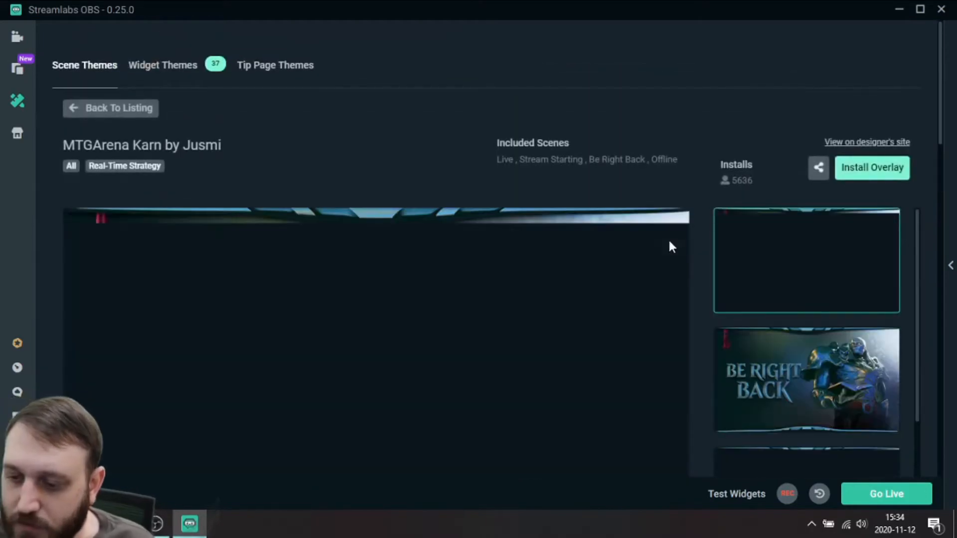
click(861, 172)
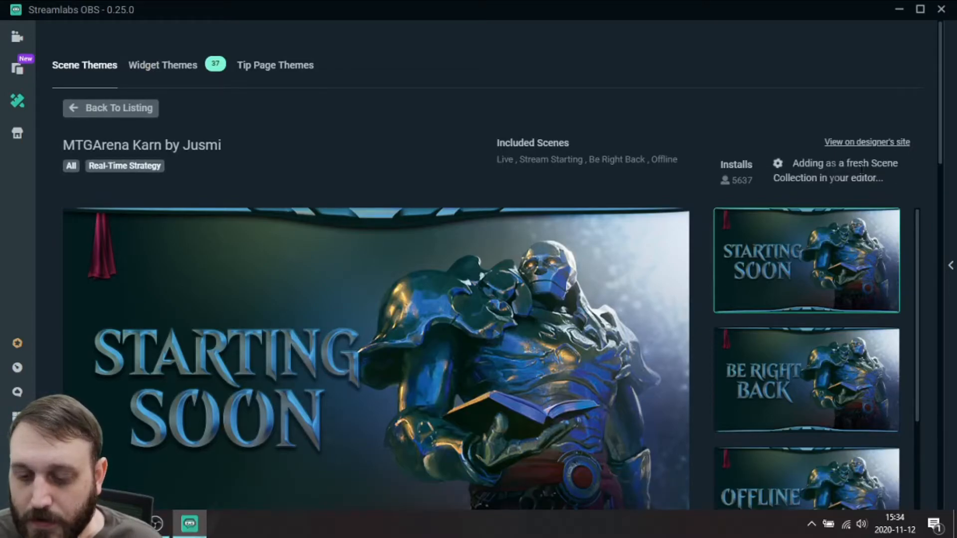
Look over the scene previews included in the MTGArena Karn theme and the similar widget themes below them.
scroll(770, 207, down, 5)
scroll(771, 207, up, 1)
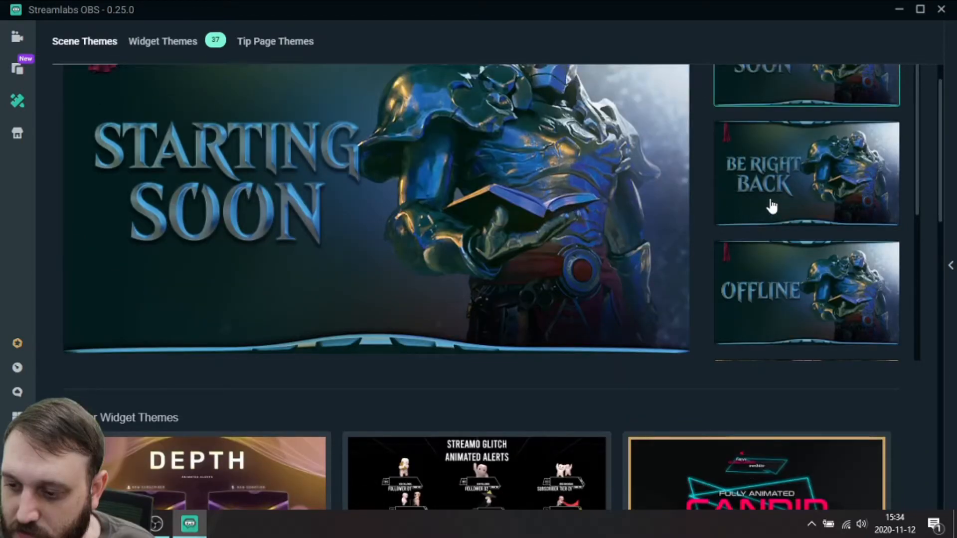
scroll(768, 249, down, 4)
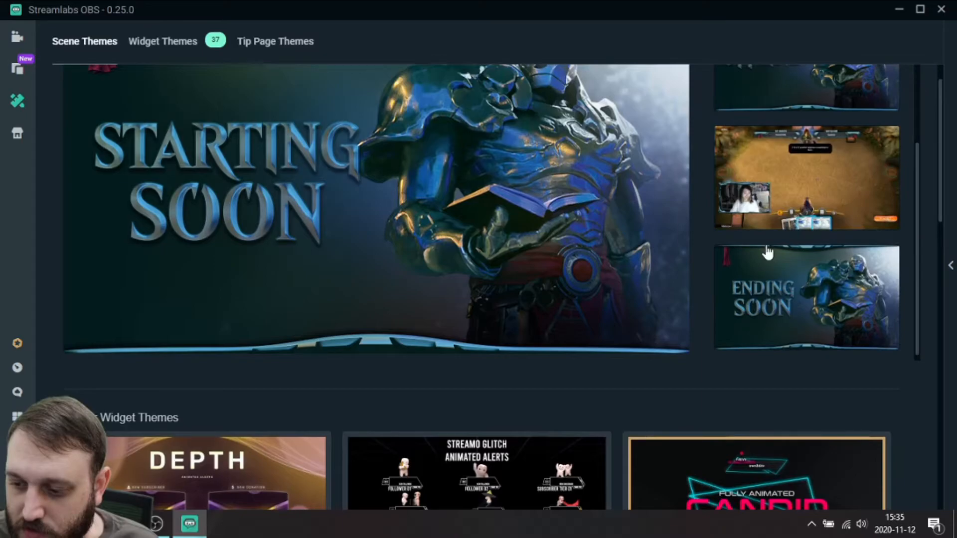
scroll(707, 279, down, 2)
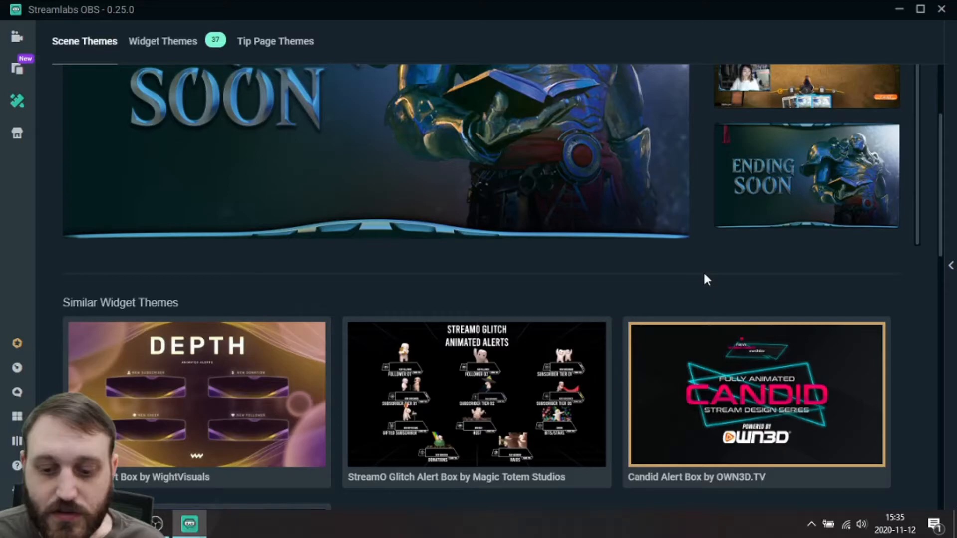
Return to the editor and switch the scene collection to Borderline - by Nerd or Die.
click(17, 38)
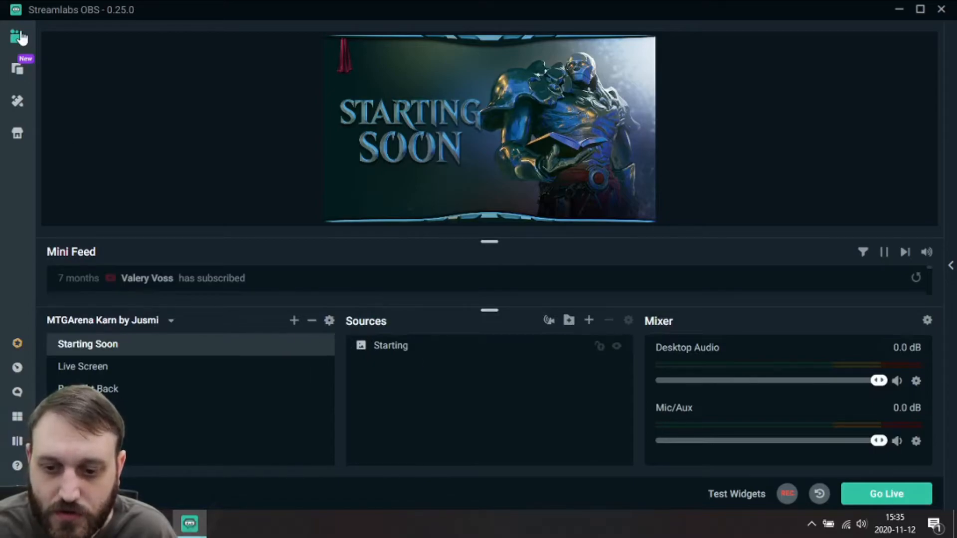
click(145, 322)
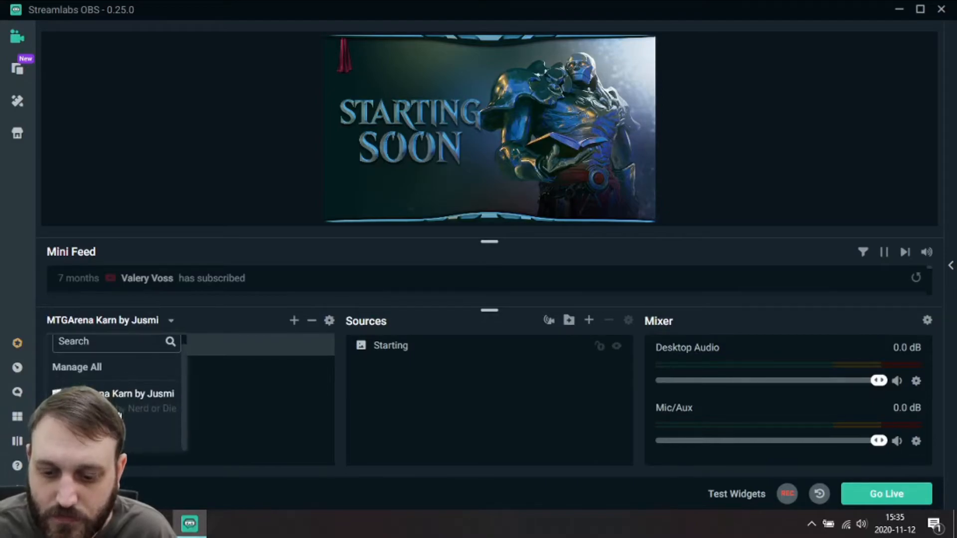
click(152, 418)
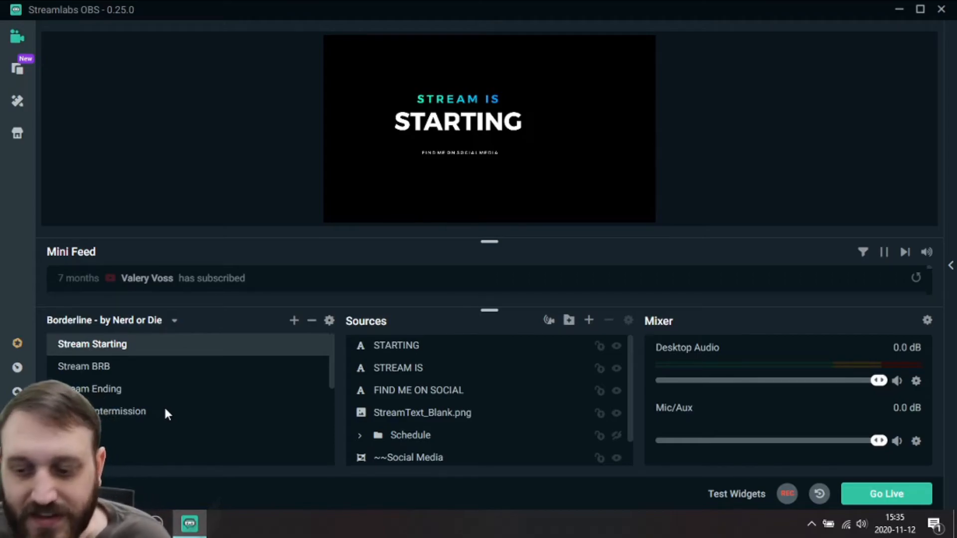
Preview the Stream BRB, Stream Ending, Stream Intermission and In-Game scenes of the Borderline collection.
click(102, 368)
click(119, 389)
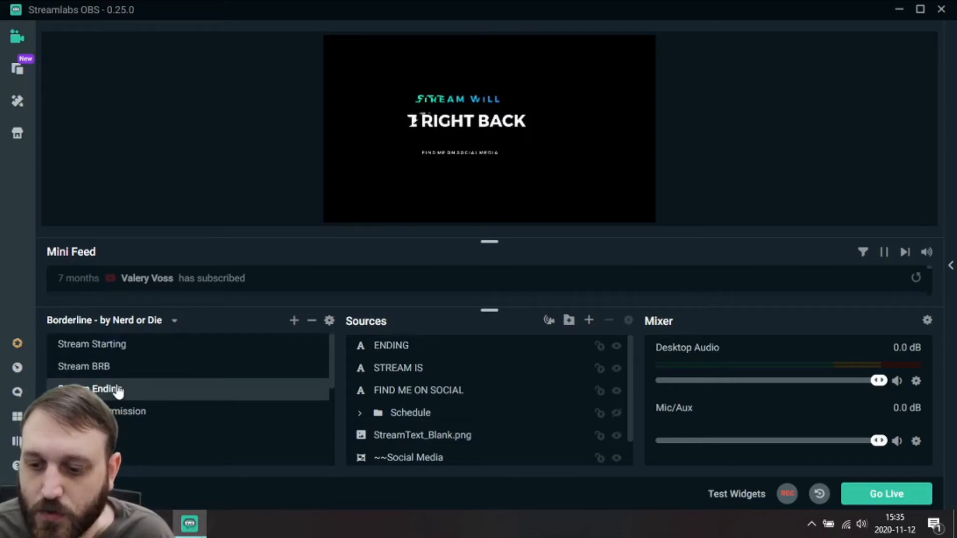
click(116, 411)
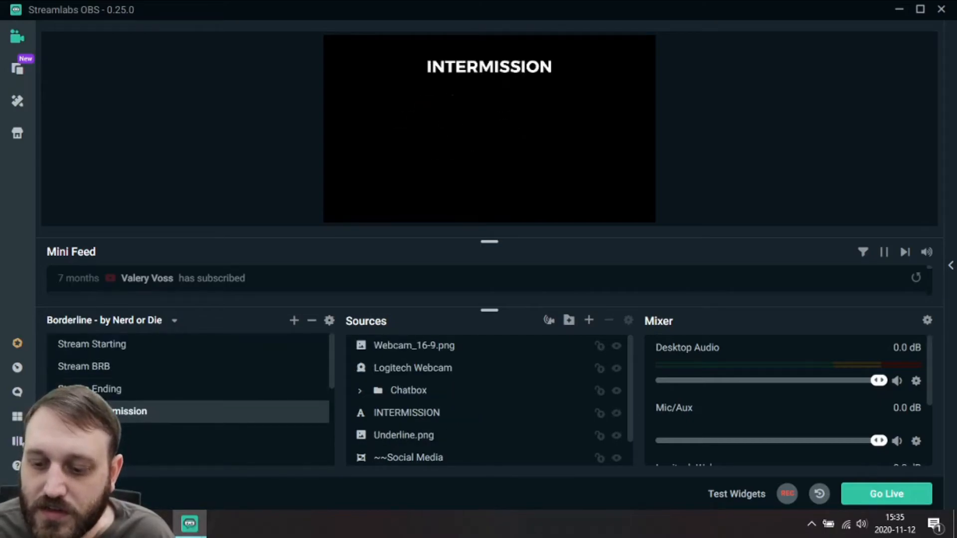
click(225, 434)
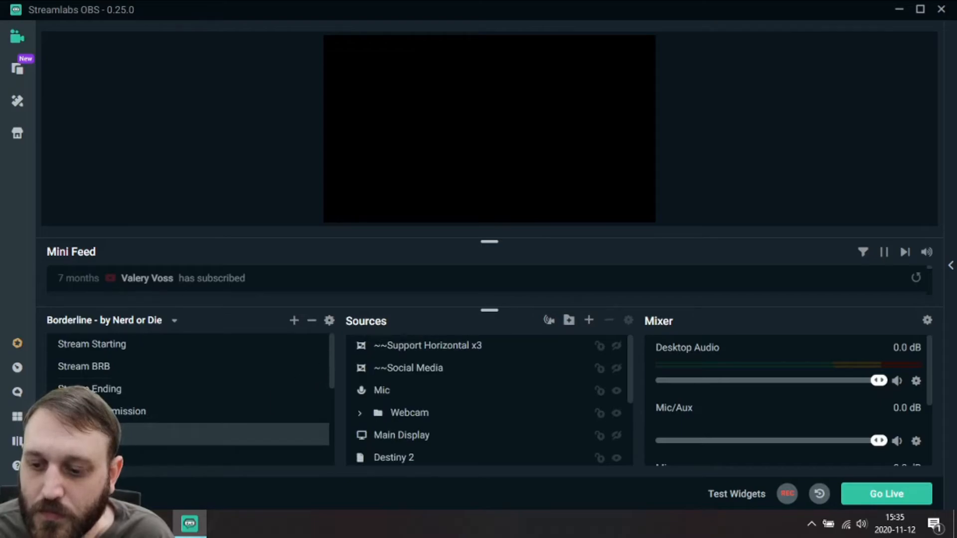
Preview the Support Vertical x 4 and Digimon scenes further down the scene list, and return to Stream Starting.
scroll(154, 382, down, 1)
scroll(123, 425, down, 3)
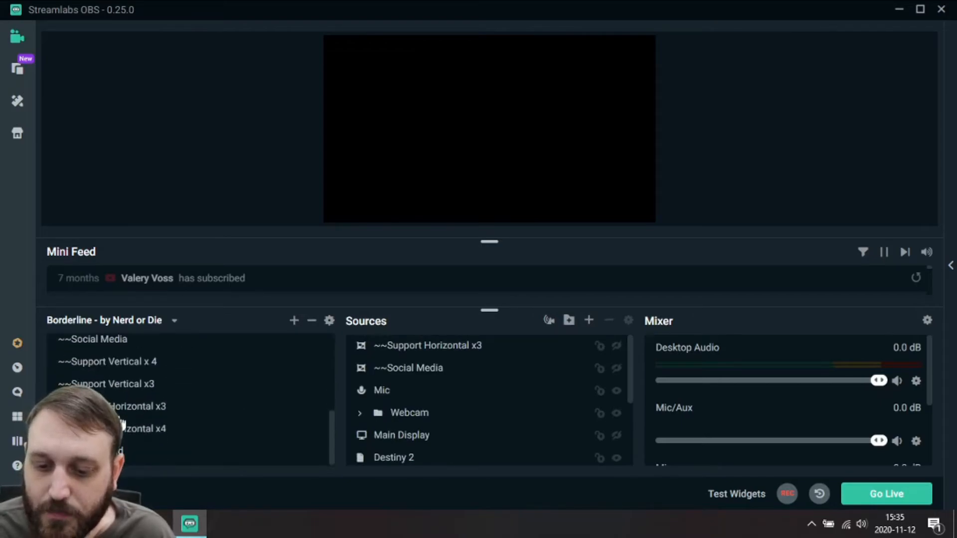
click(124, 370)
scroll(128, 369, up, 2)
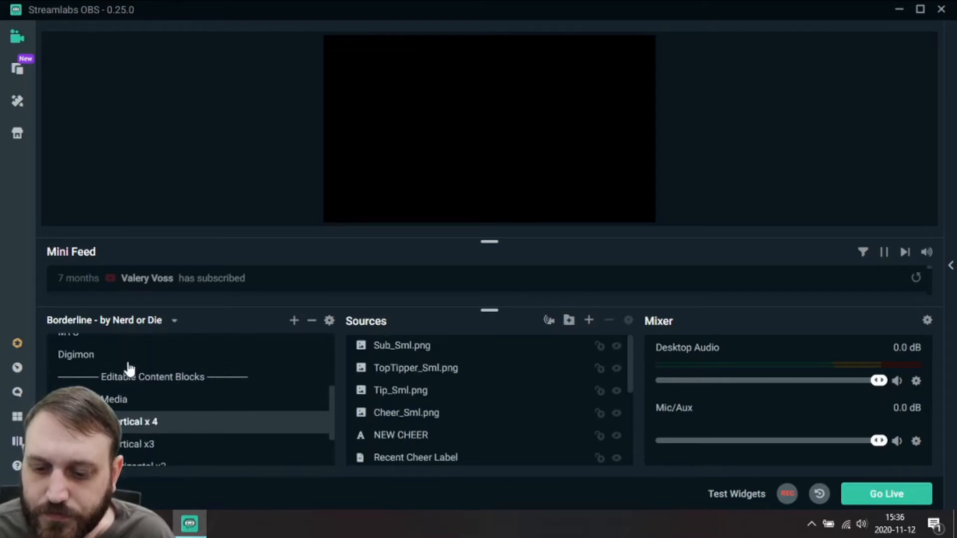
click(128, 364)
scroll(132, 367, up, 2)
click(149, 365)
scroll(194, 363, up, 3)
click(155, 348)
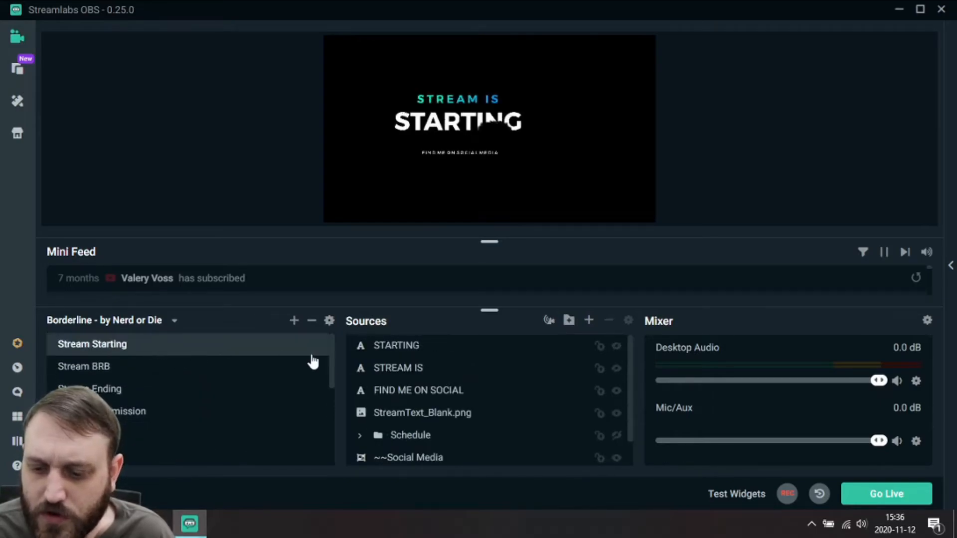
scroll(517, 402, down, 2)
scroll(519, 403, up, 2)
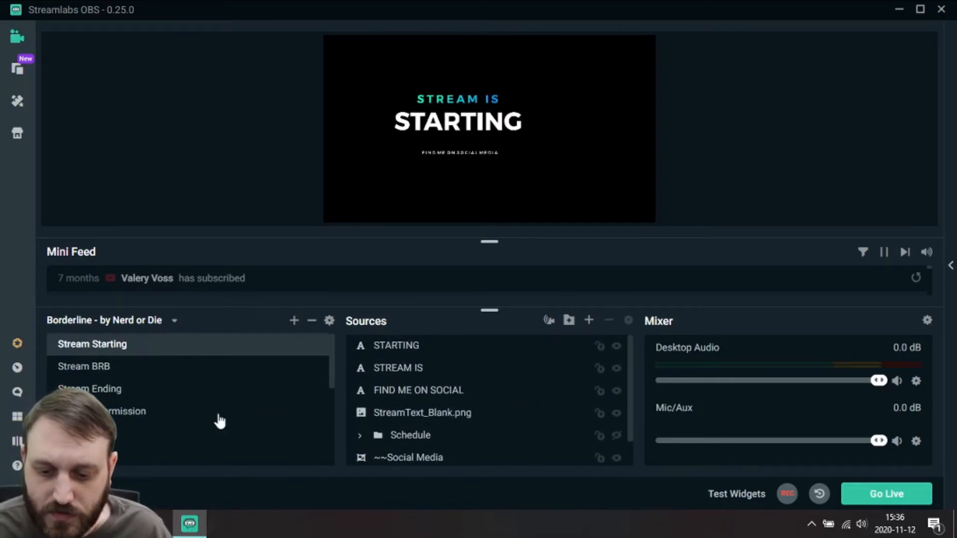
Expand the In-Game scene's Webcam source folder and check the Logitech Webcam's video capture device settings.
click(170, 433)
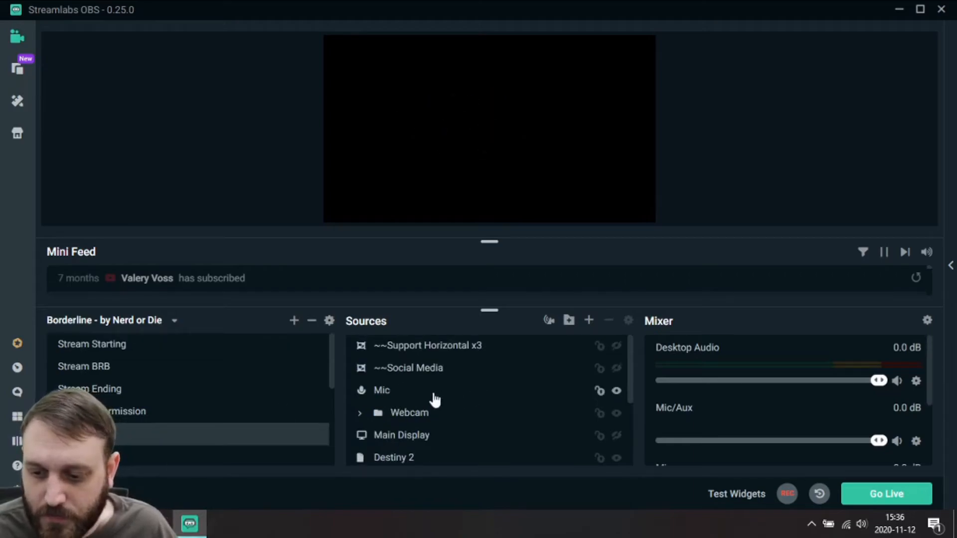
click(359, 414)
click(393, 419)
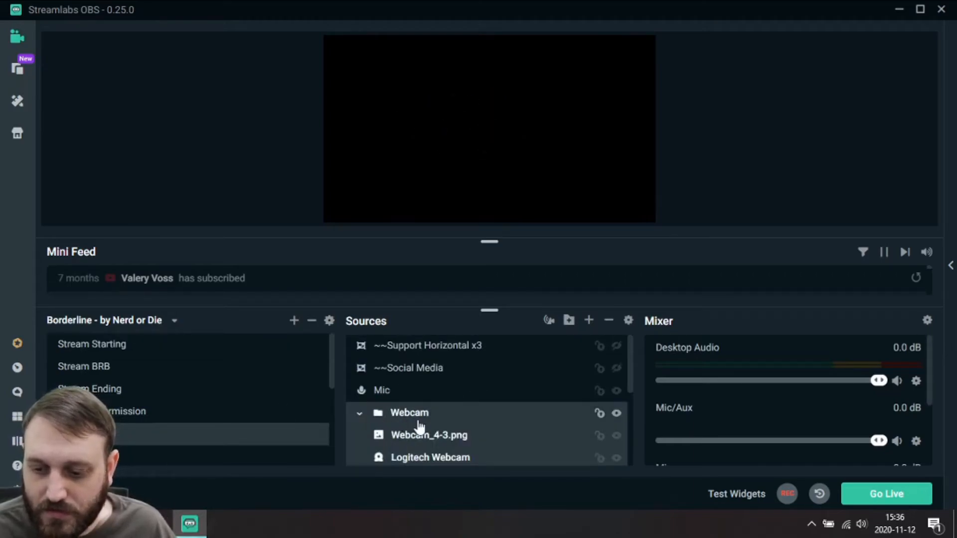
scroll(419, 427, down, 3)
click(451, 400)
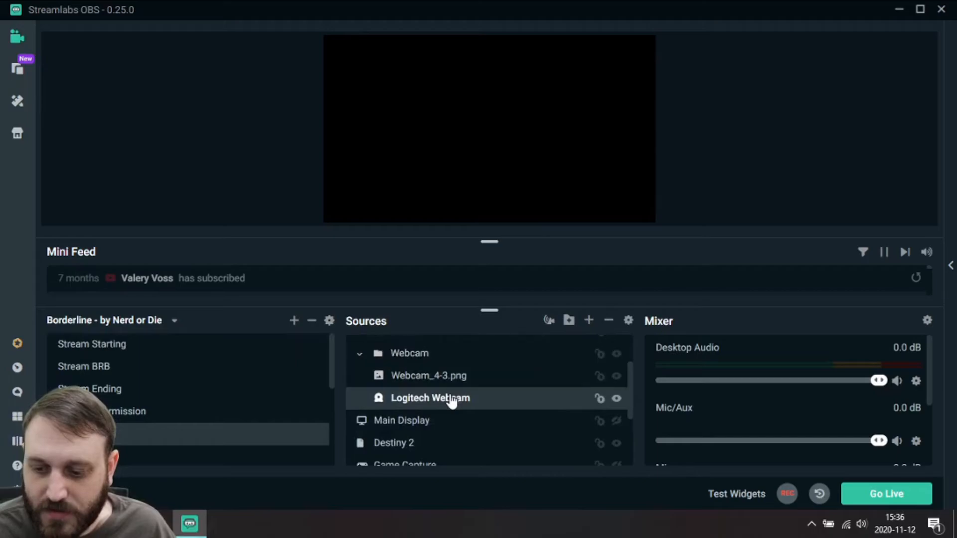
double_click(533, 408)
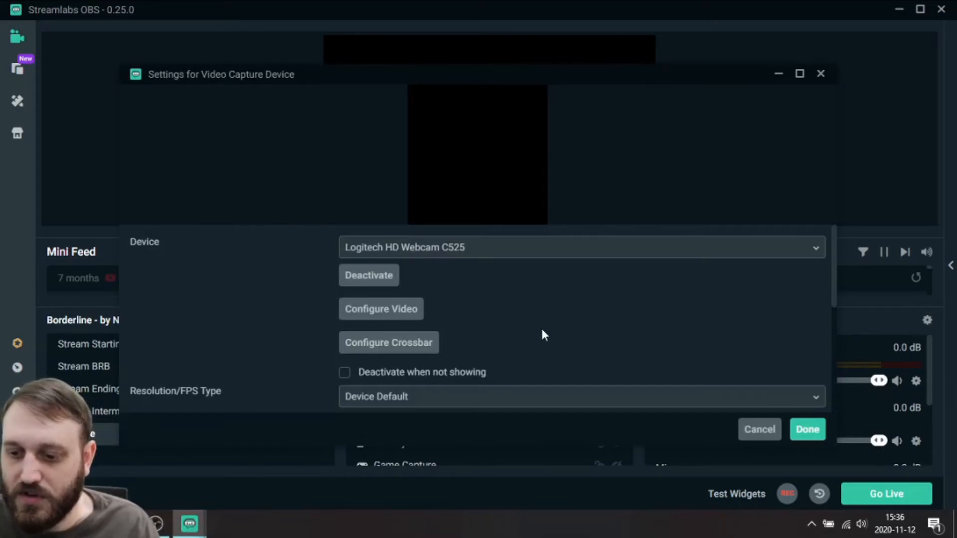
click(808, 429)
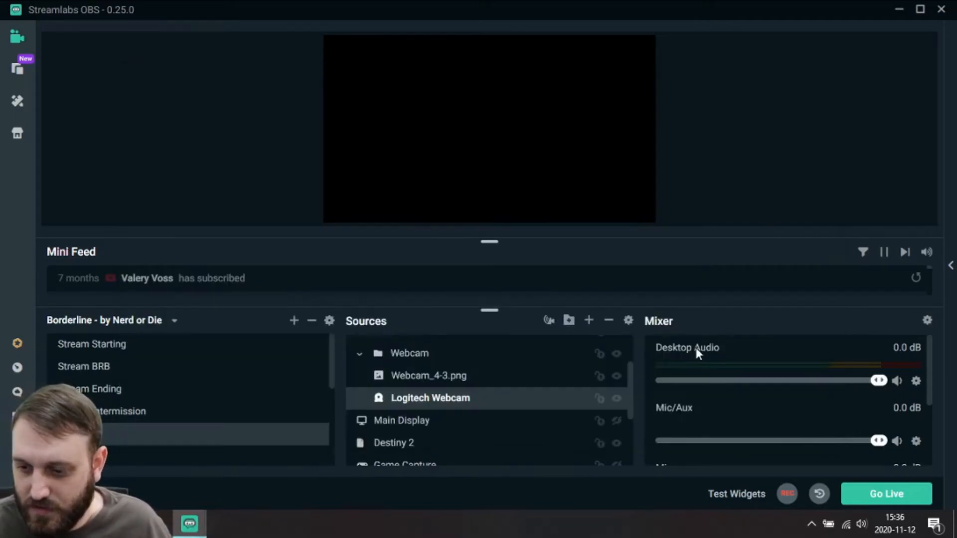
Check the OBS Studio window, and collapse the Webcam source folder back in the Streamlabs OBS In-Game scene.
click(158, 524)
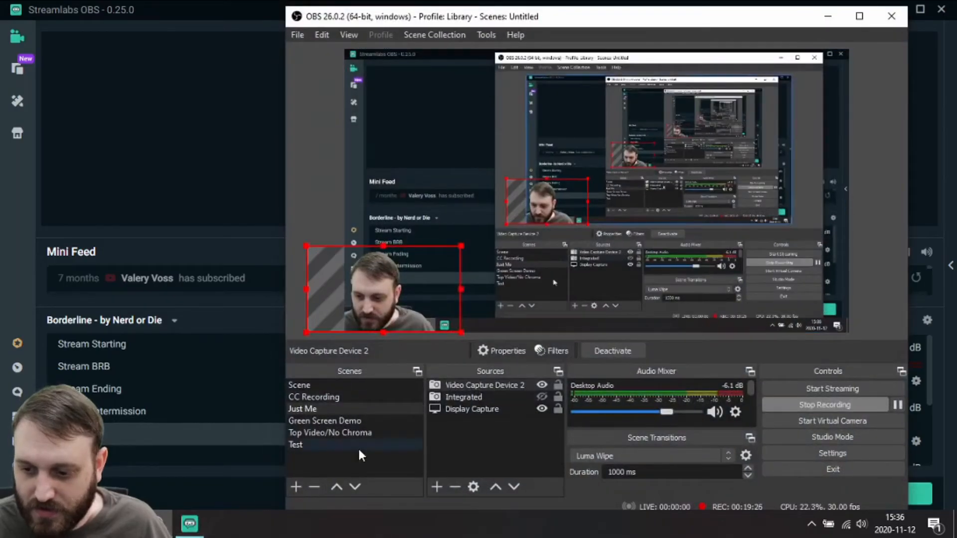
click(159, 524)
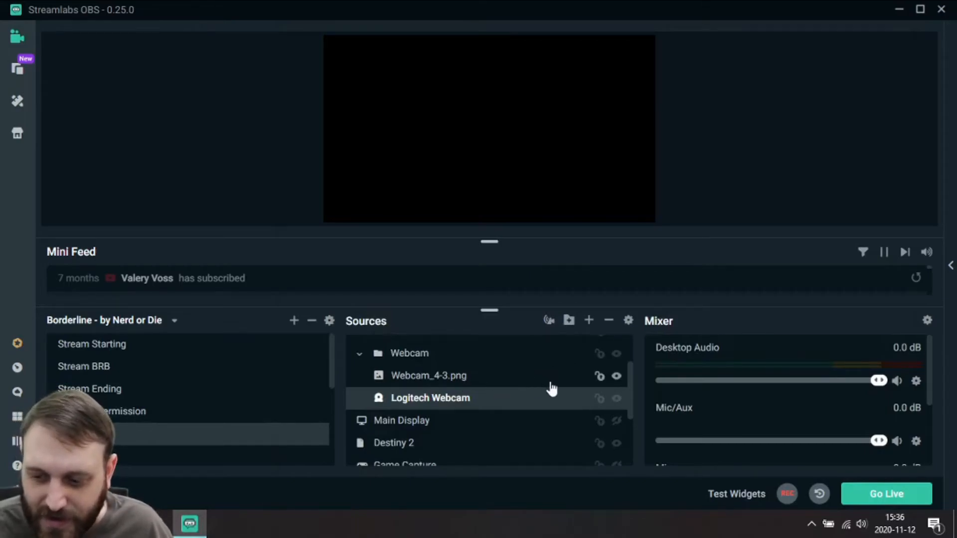
click(360, 353)
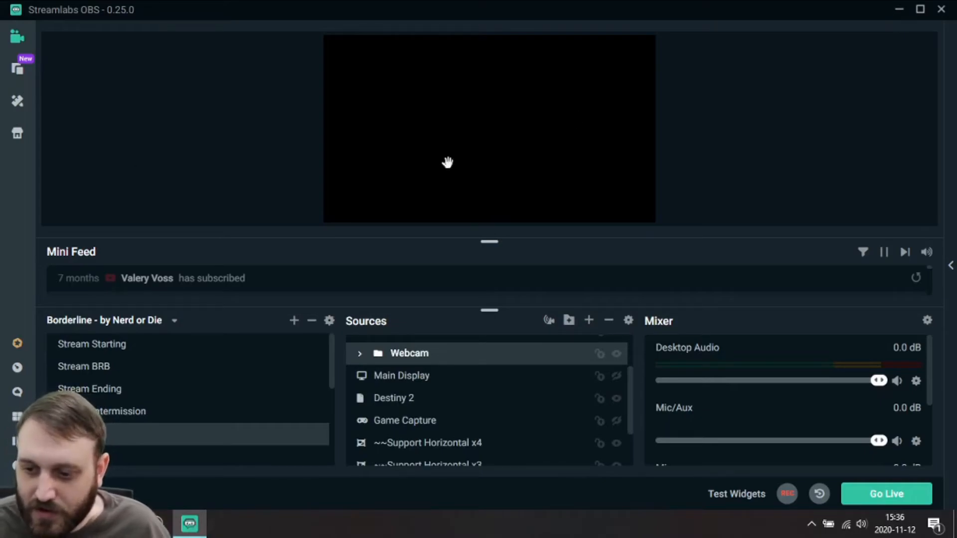
Inspect the In-Game preview and compare it with the Stream Starting scene and the scene containing only a Window Capture source.
click(427, 169)
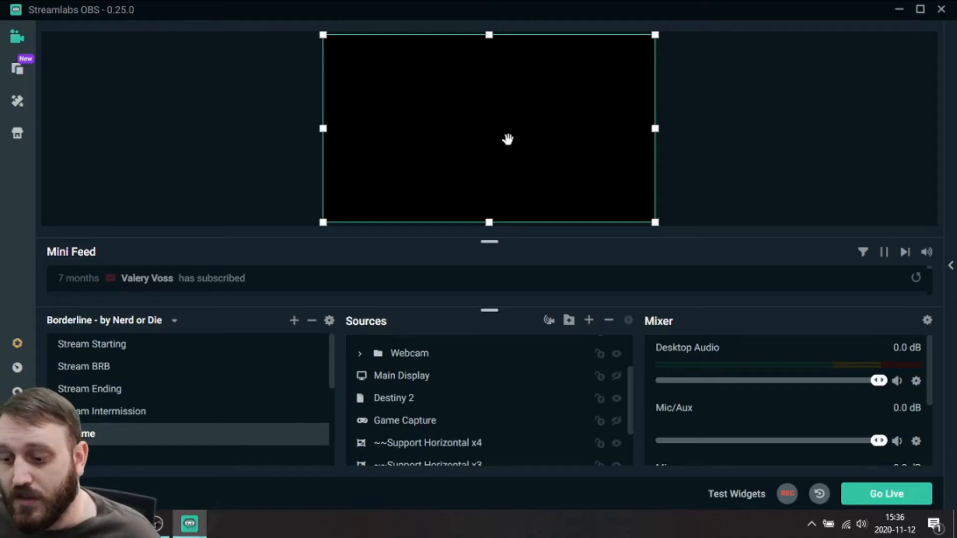
click(111, 354)
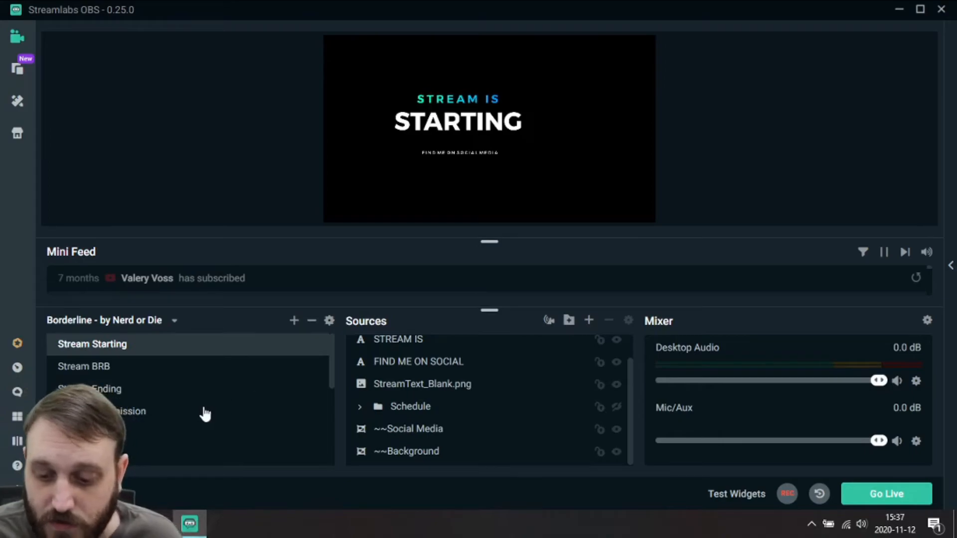
click(104, 440)
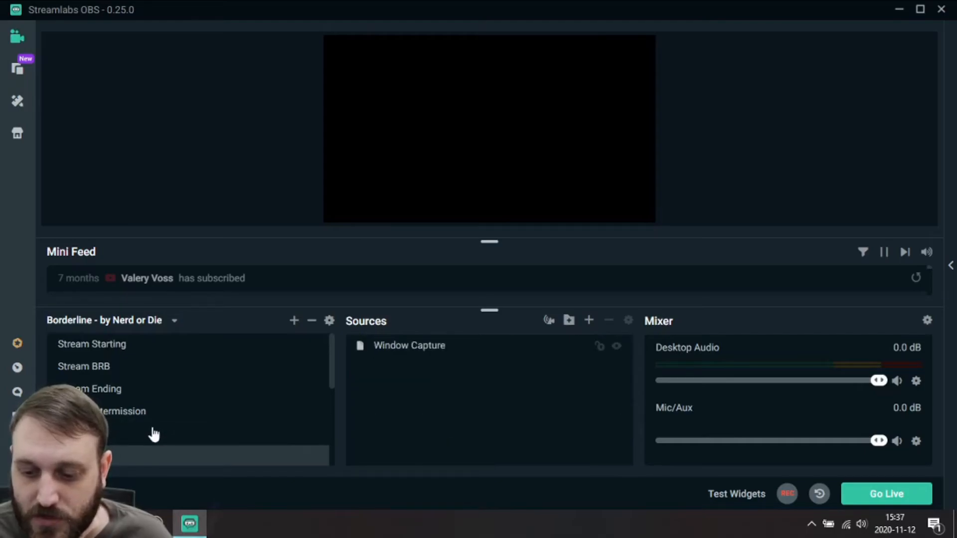
scroll(138, 435, down, 2)
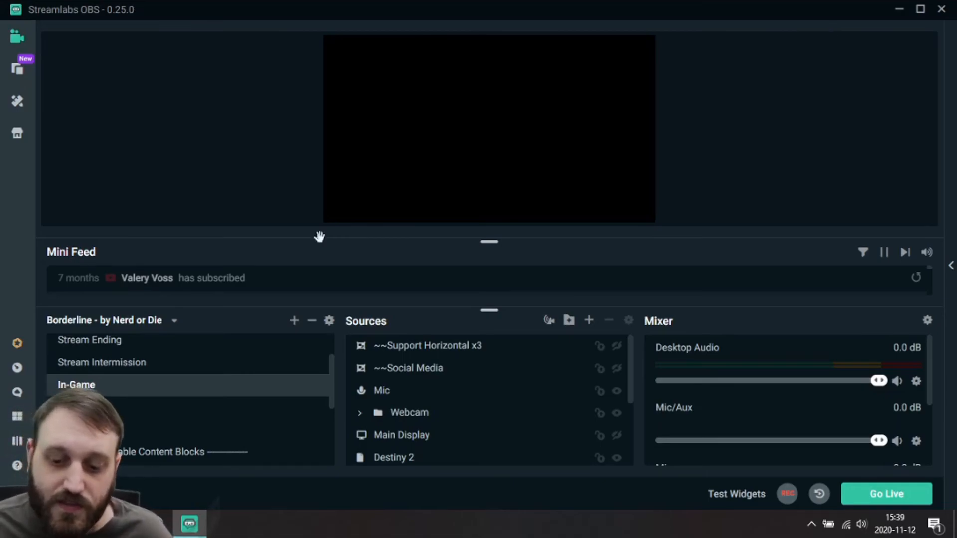
scroll(124, 388, up, 2)
Make Stream Starting the active scene and minimize Streamlabs OBS to get back to OBS Studio.
click(106, 351)
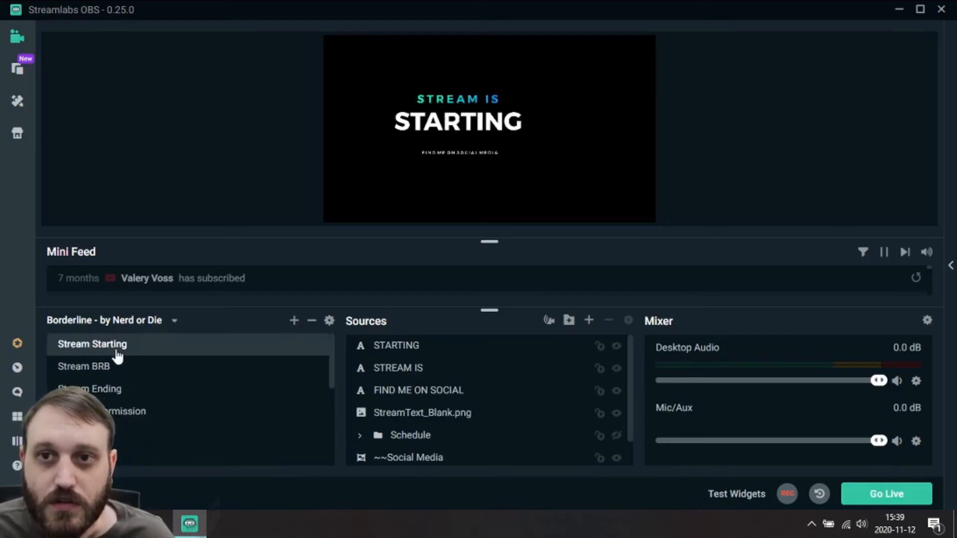
click(901, 9)
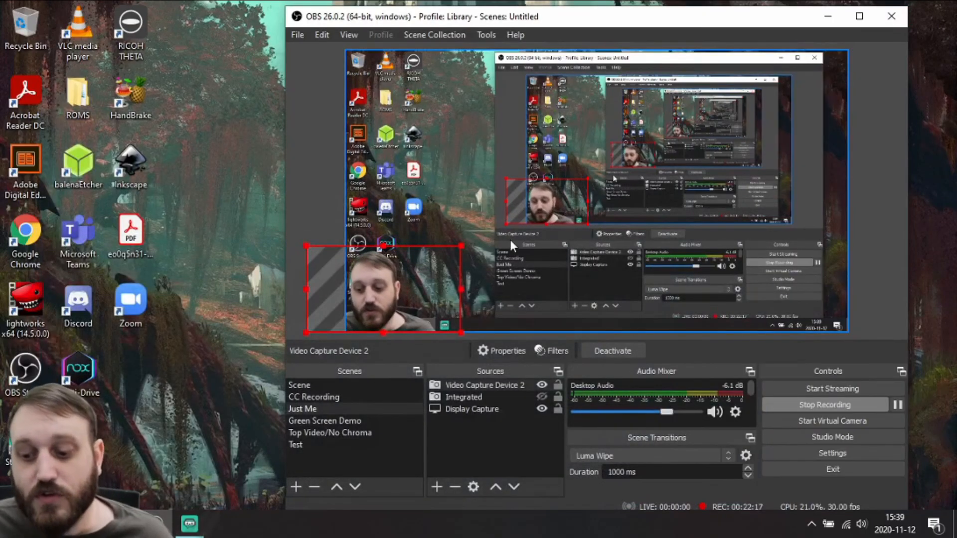